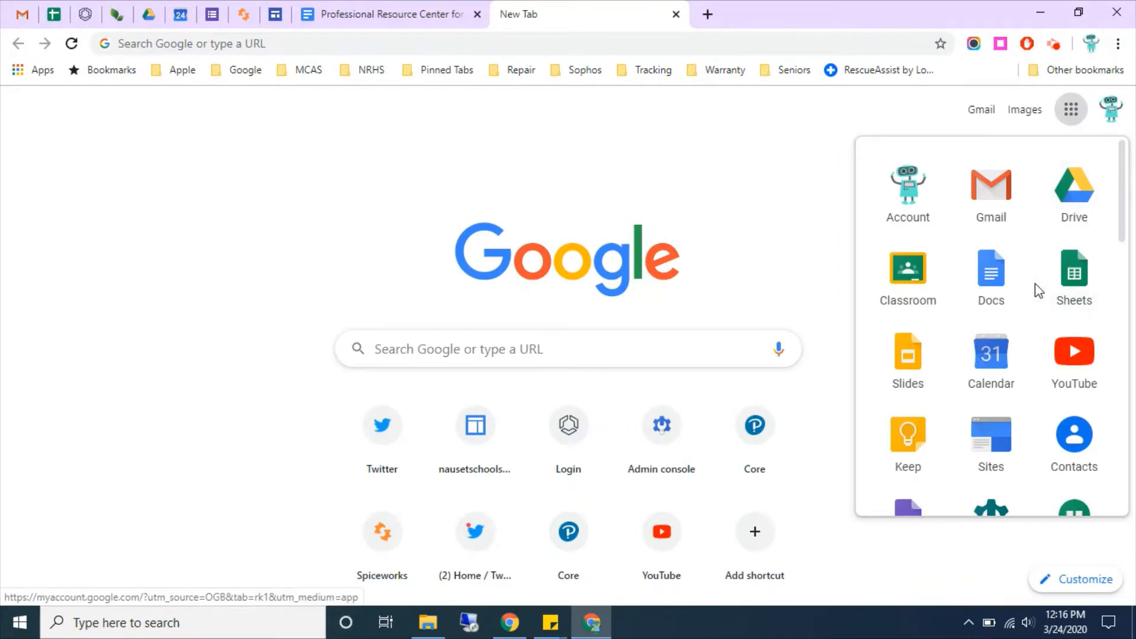
- Open Google Forms from the Google apps list and create a new blank form
scroll(1035, 290, down, 3)
click(909, 371)
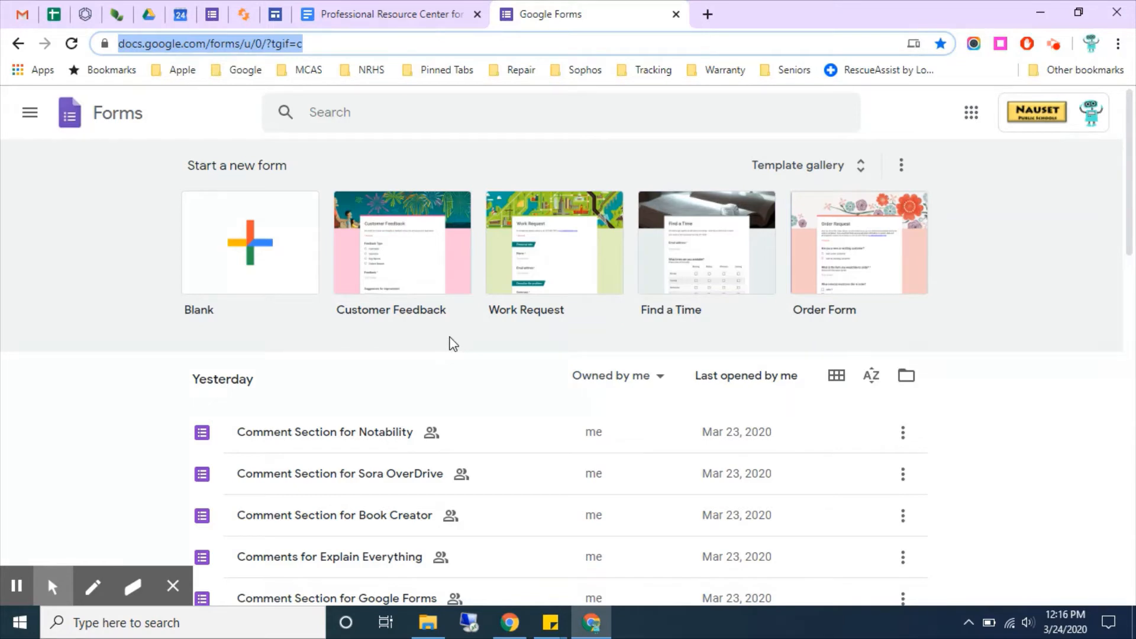
click(252, 273)
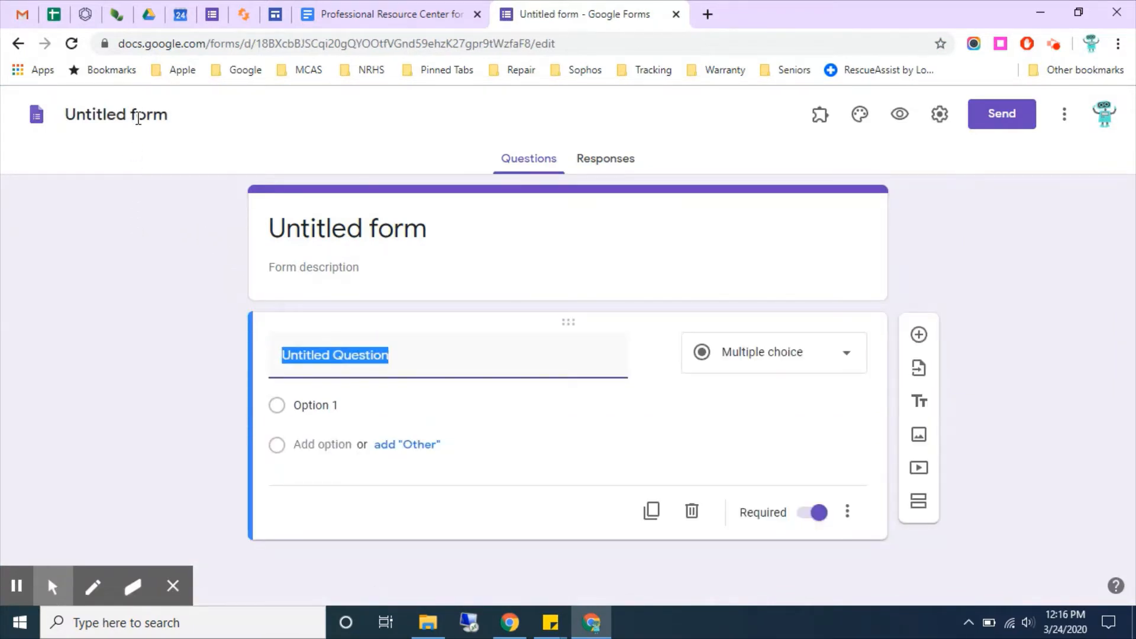
- Name the form and its heading "Google Forms Intro" and enter "Please fill out" as the form description
click(138, 118)
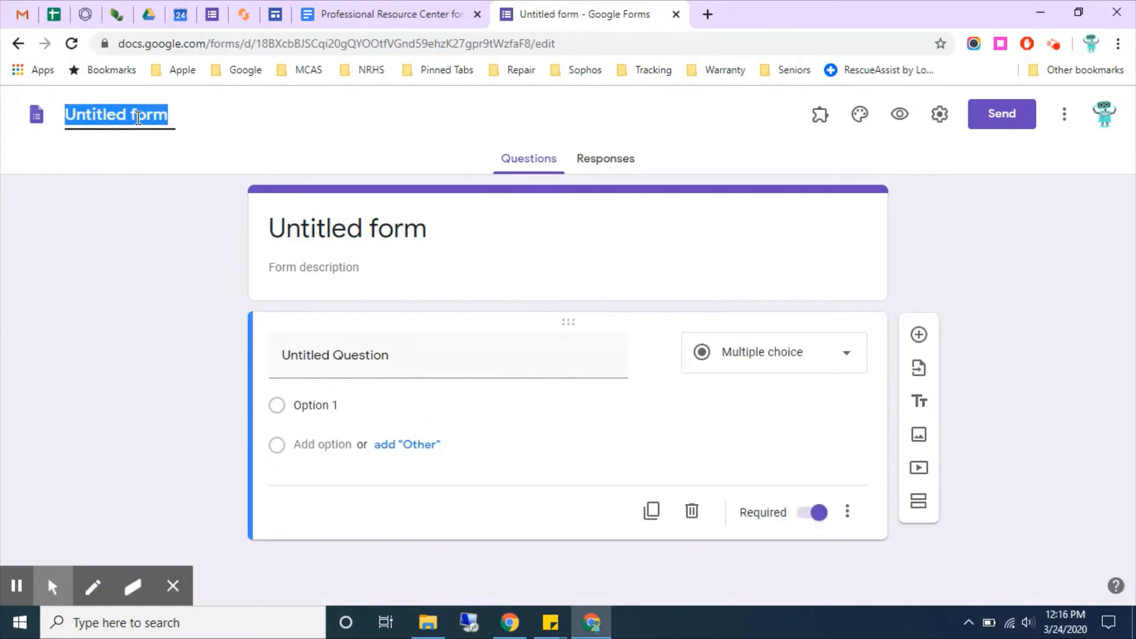
text(Go)
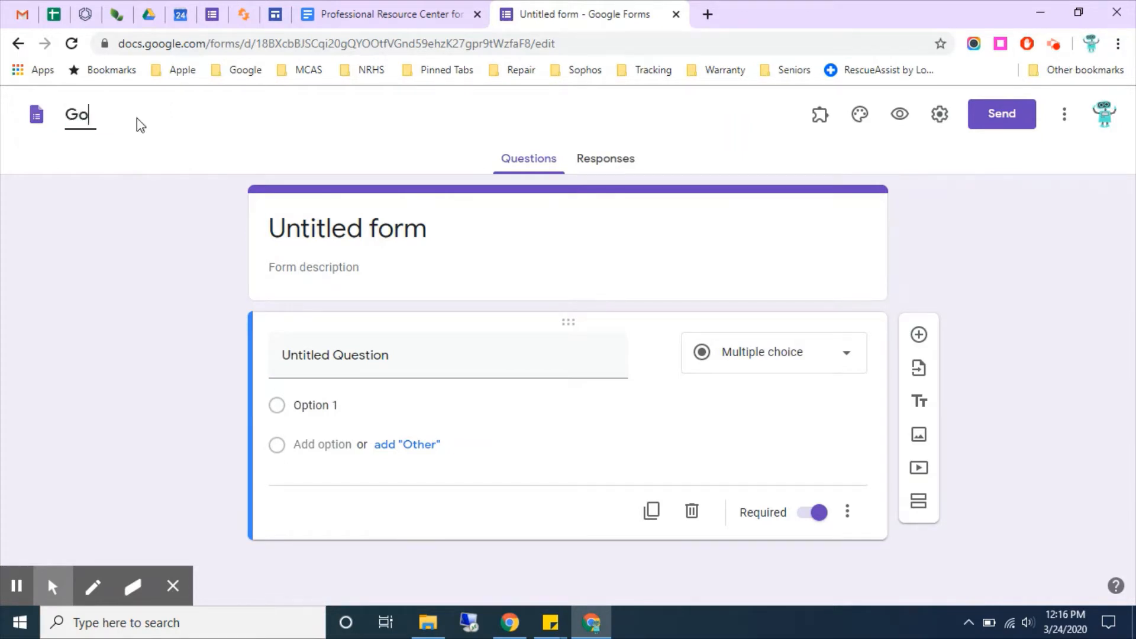
text(ogle Forms Intro)
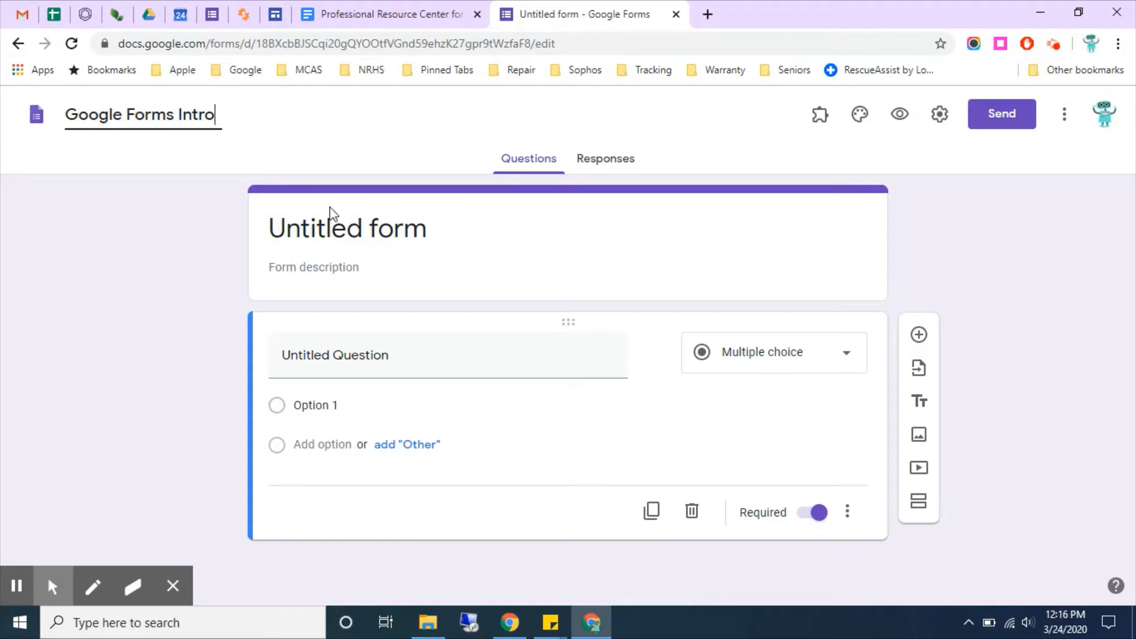
click(345, 232)
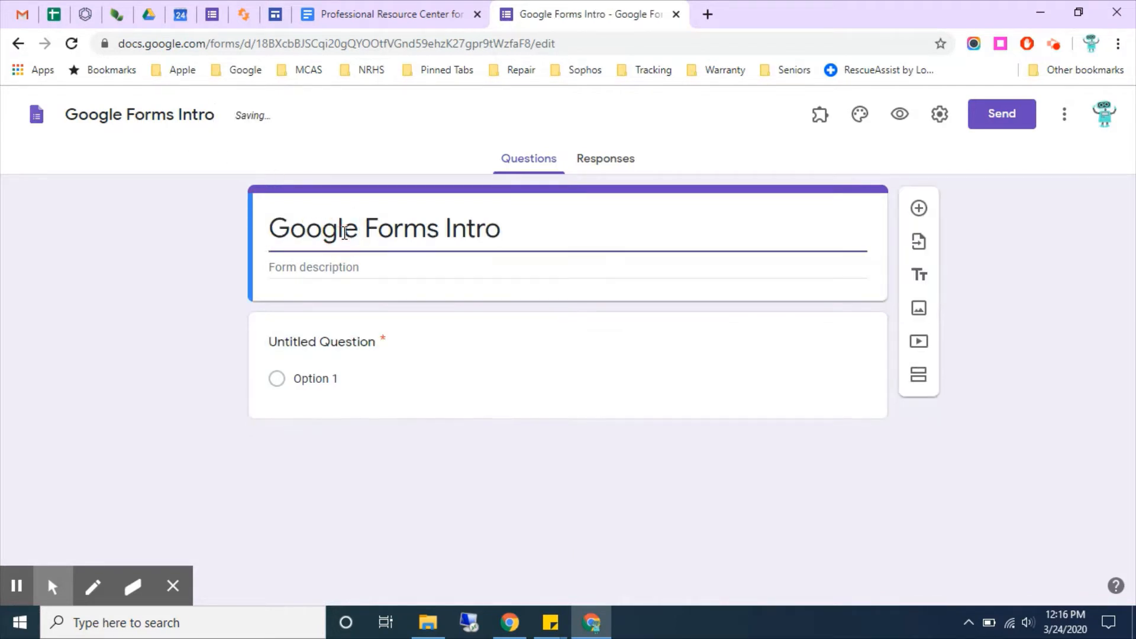
click(349, 277)
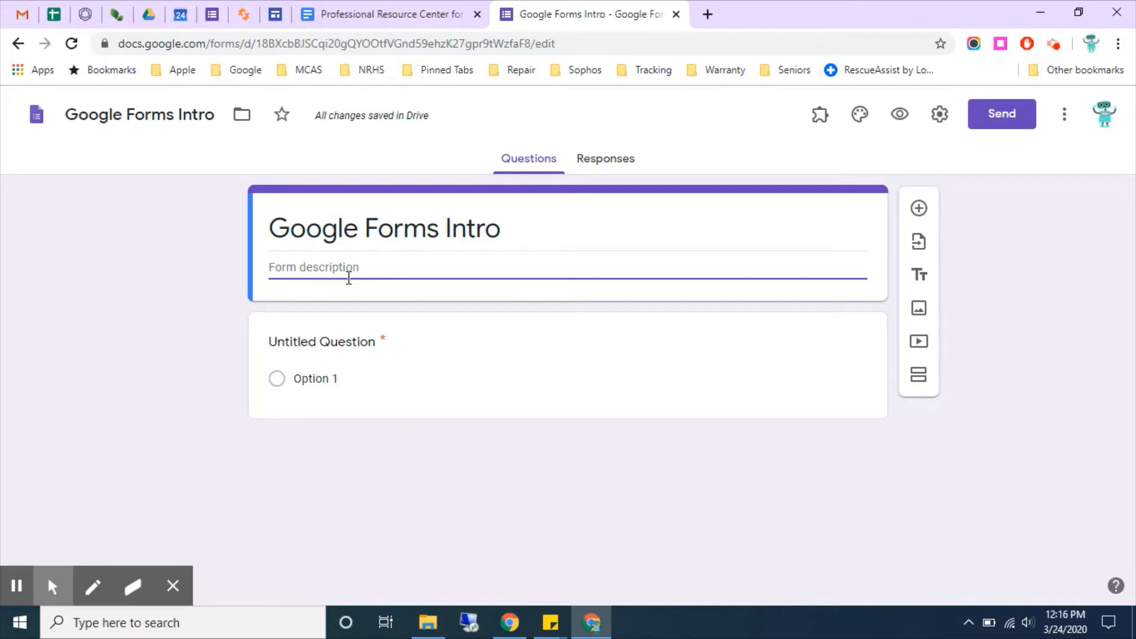
text(Please fill out)
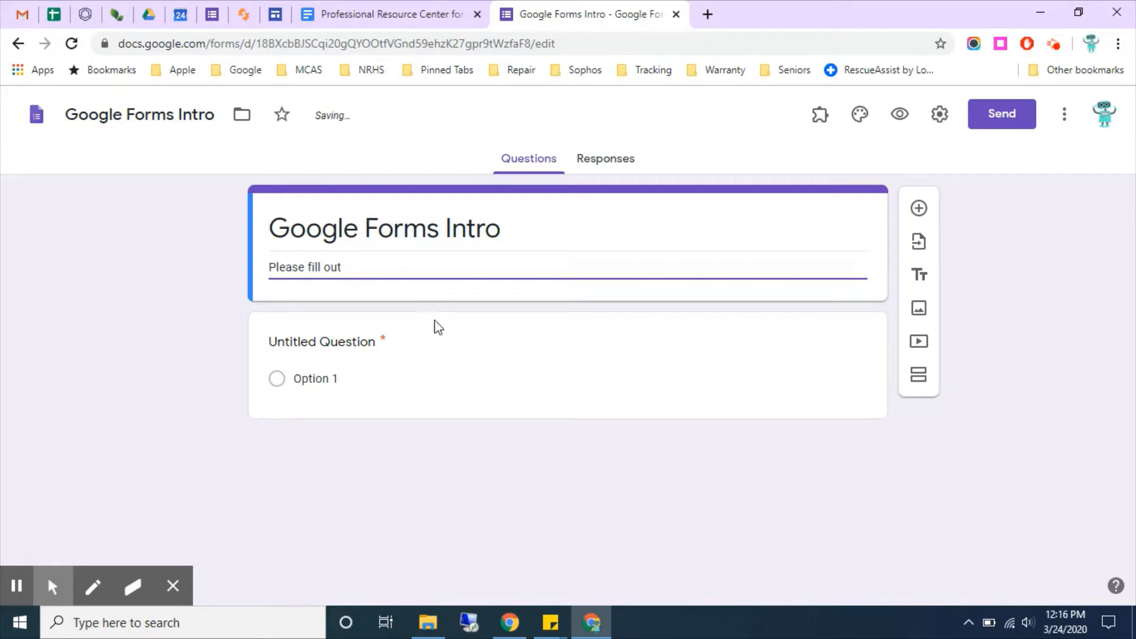
- Switch the untitled question's type to Short answer and back to Multiple choice
click(482, 350)
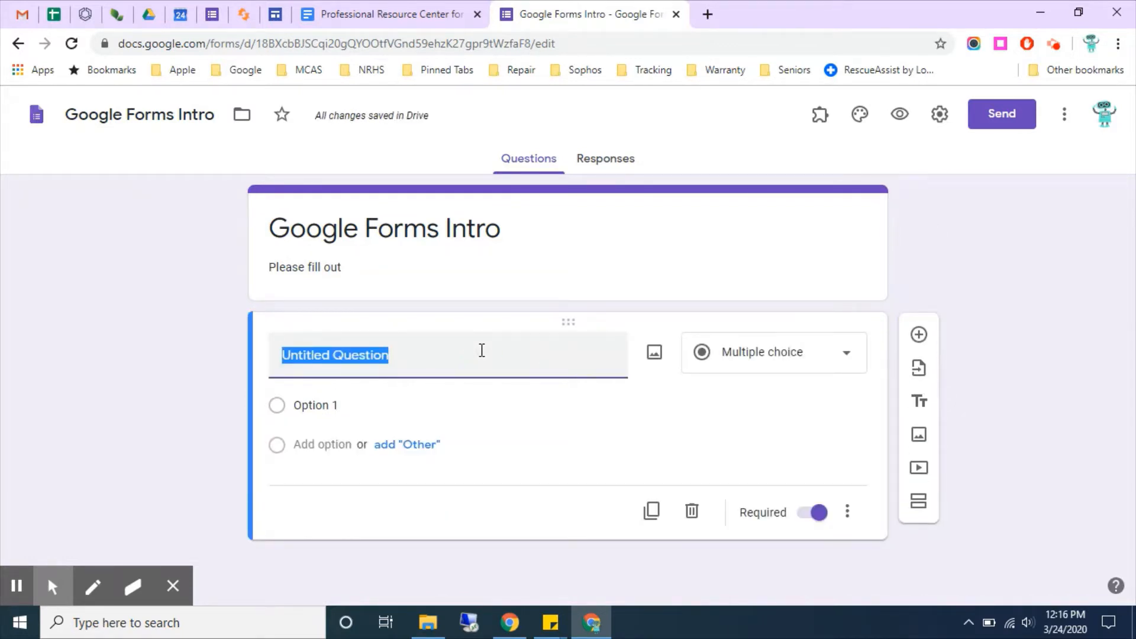
click(777, 367)
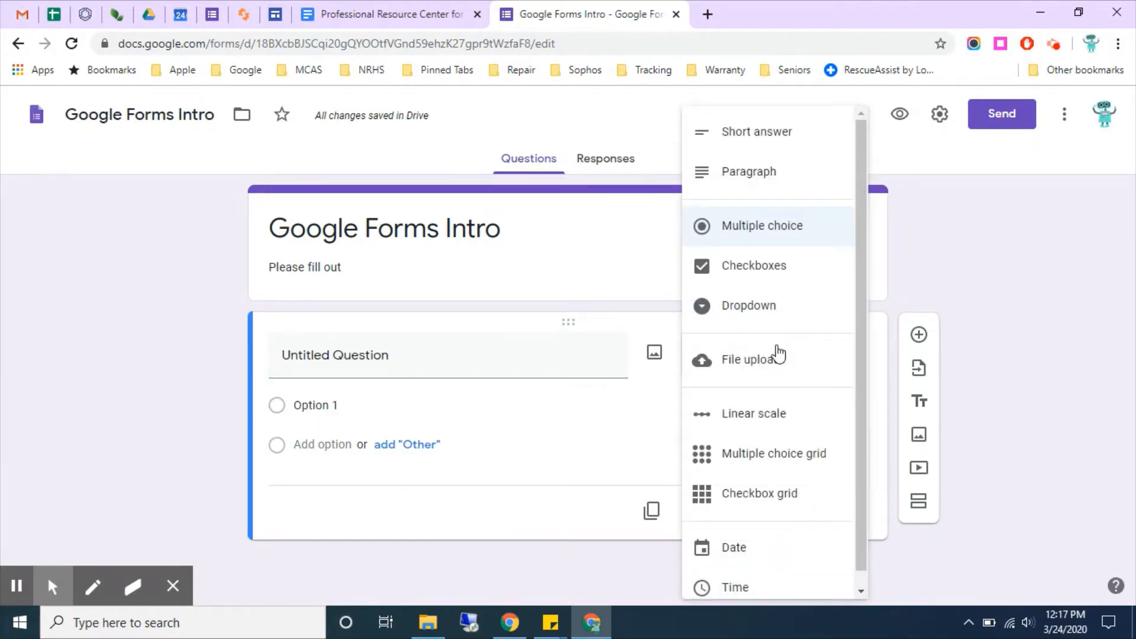
click(762, 135)
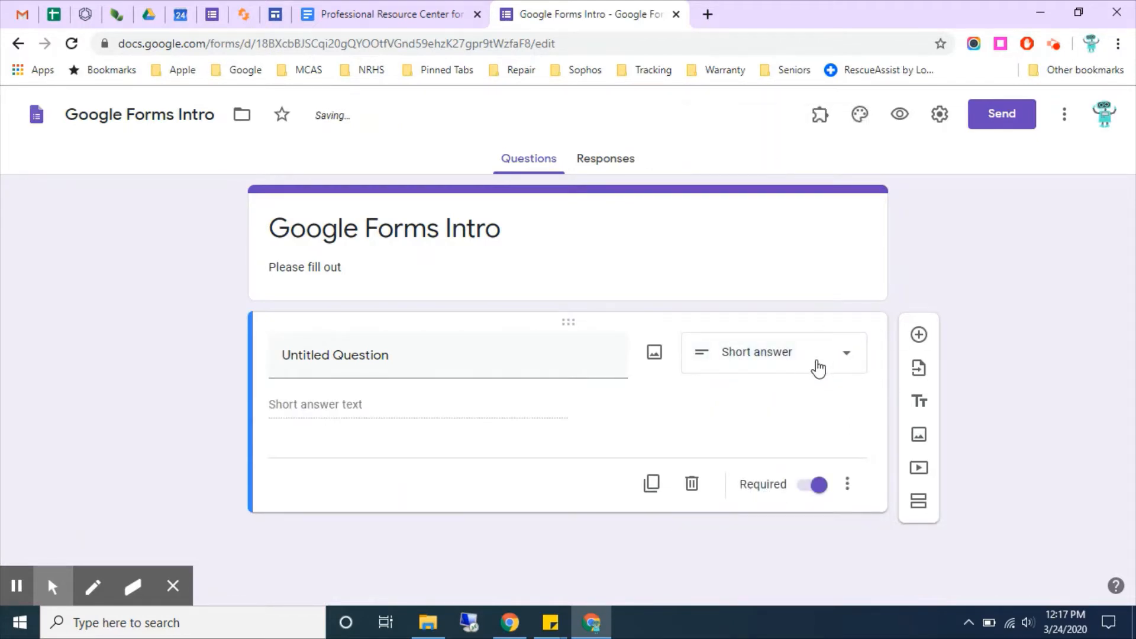
click(817, 366)
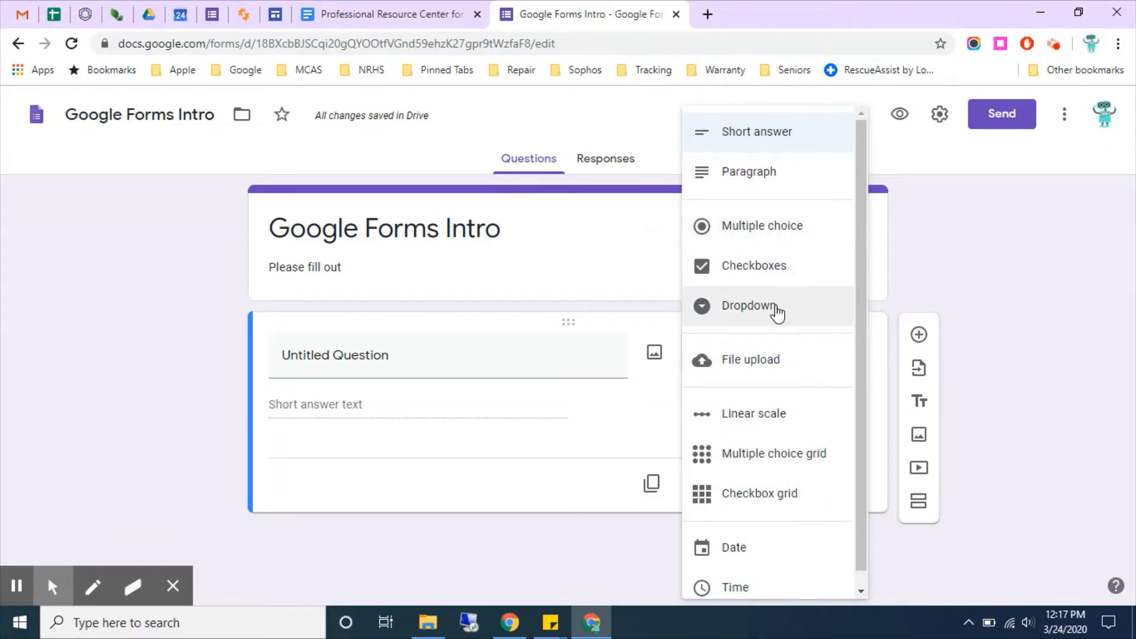
scroll(777, 312, down, 1)
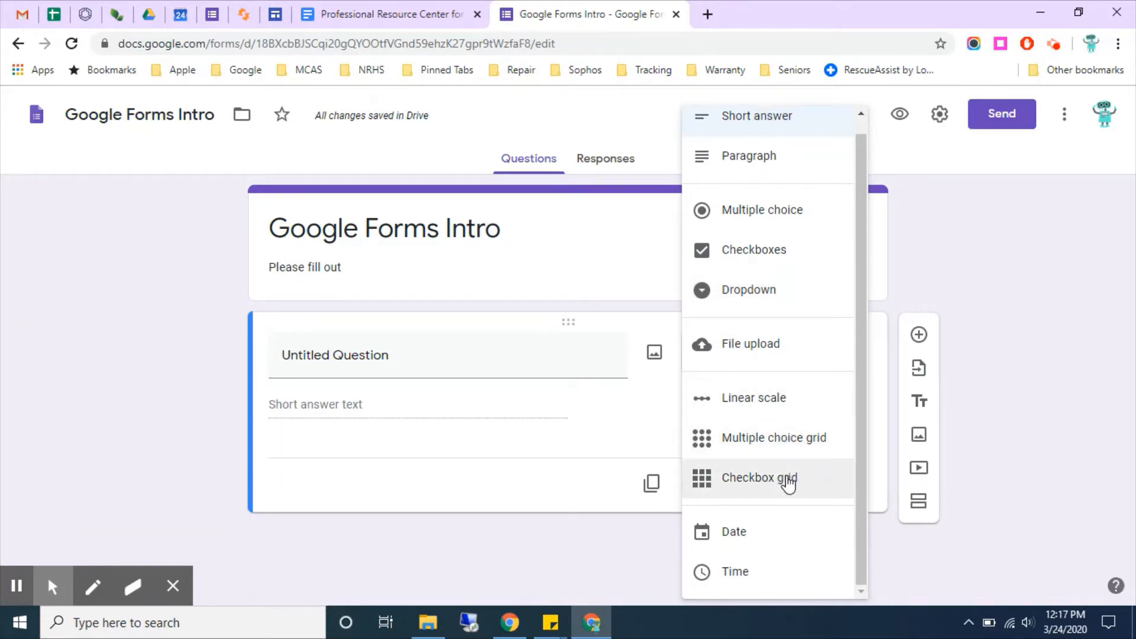
click(750, 229)
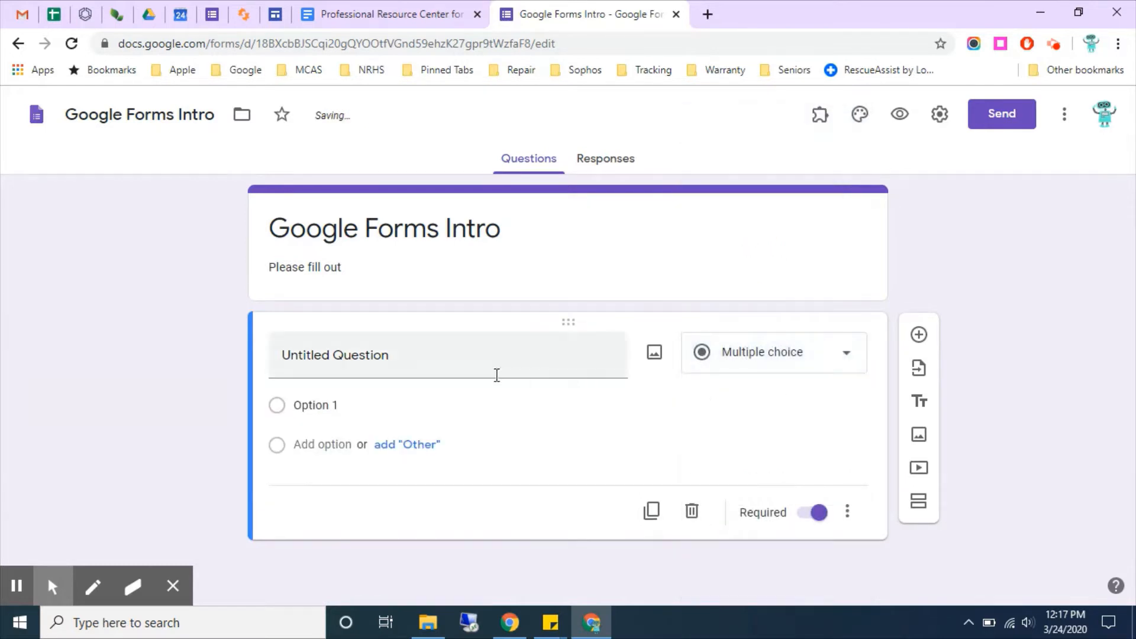
- Replace the untitled question's text with "Do you have a school issued iPad?"
click(447, 372)
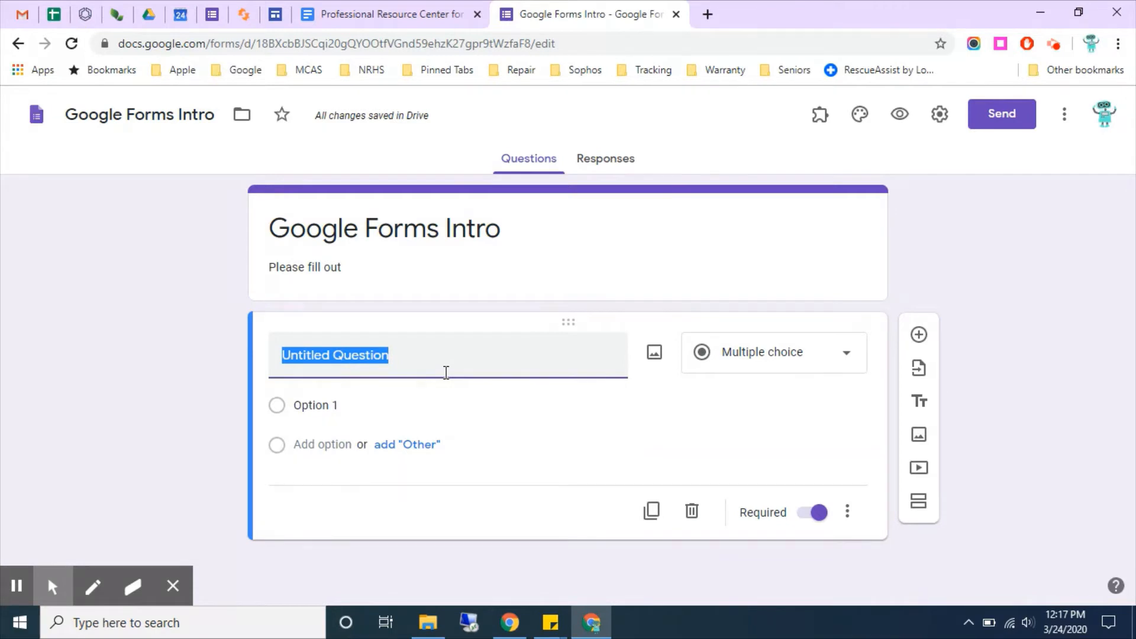
text(Do you have a s)
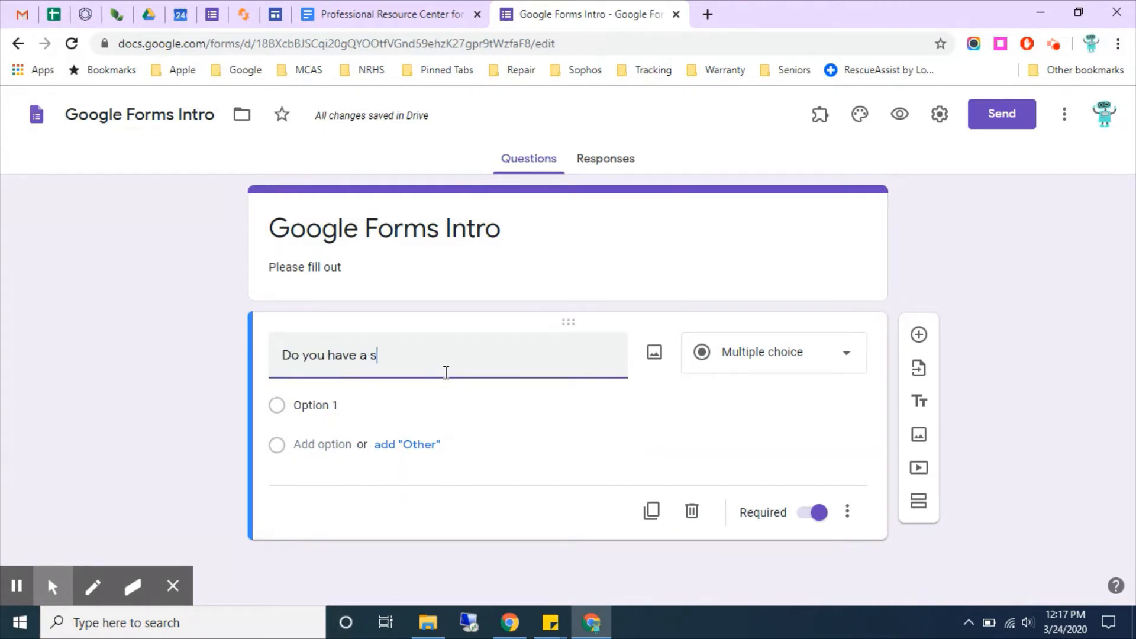
text(chool issued iPad)
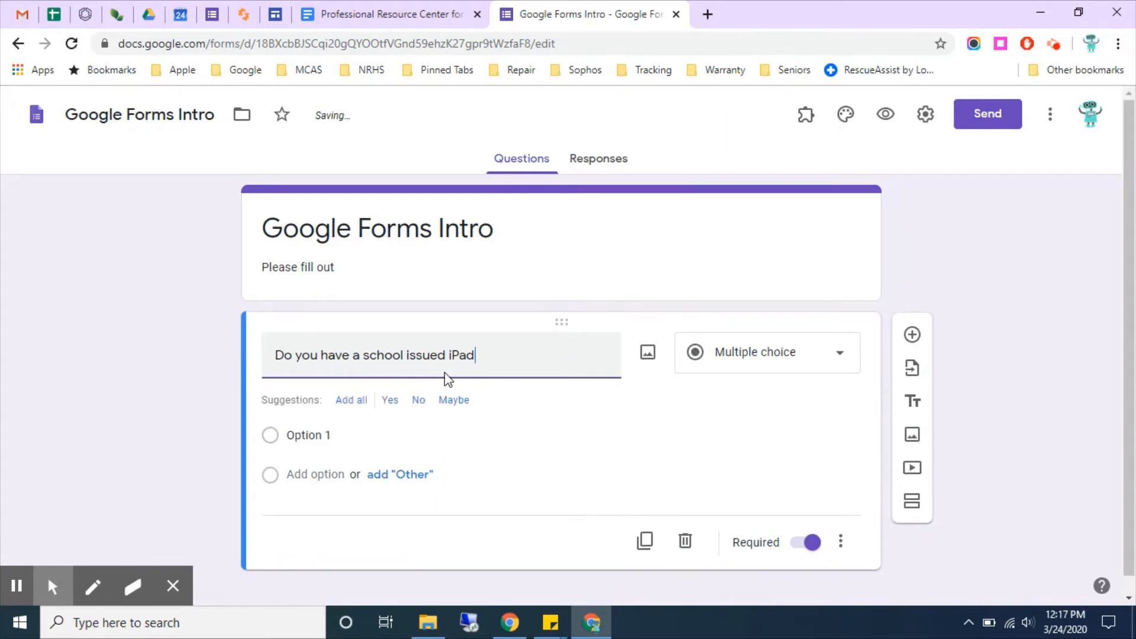
text(?)
- Add all suggested answers, Yes, No and Maybe, to the iPad question plus a fourth option "Forgot at school."
scroll(446, 372, down, 1)
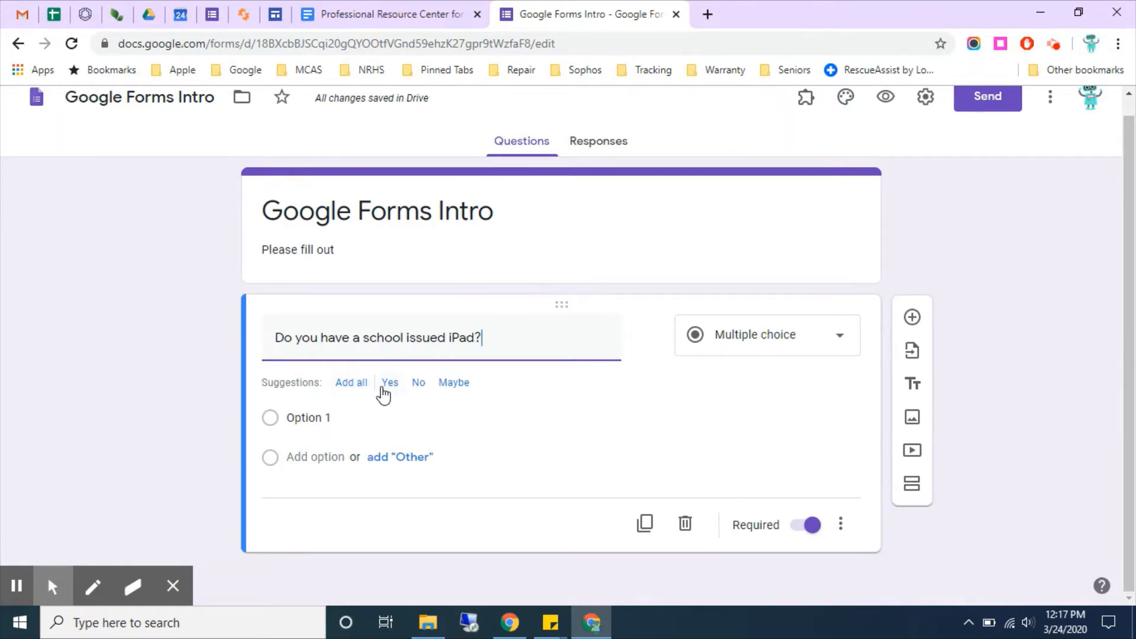
click(351, 383)
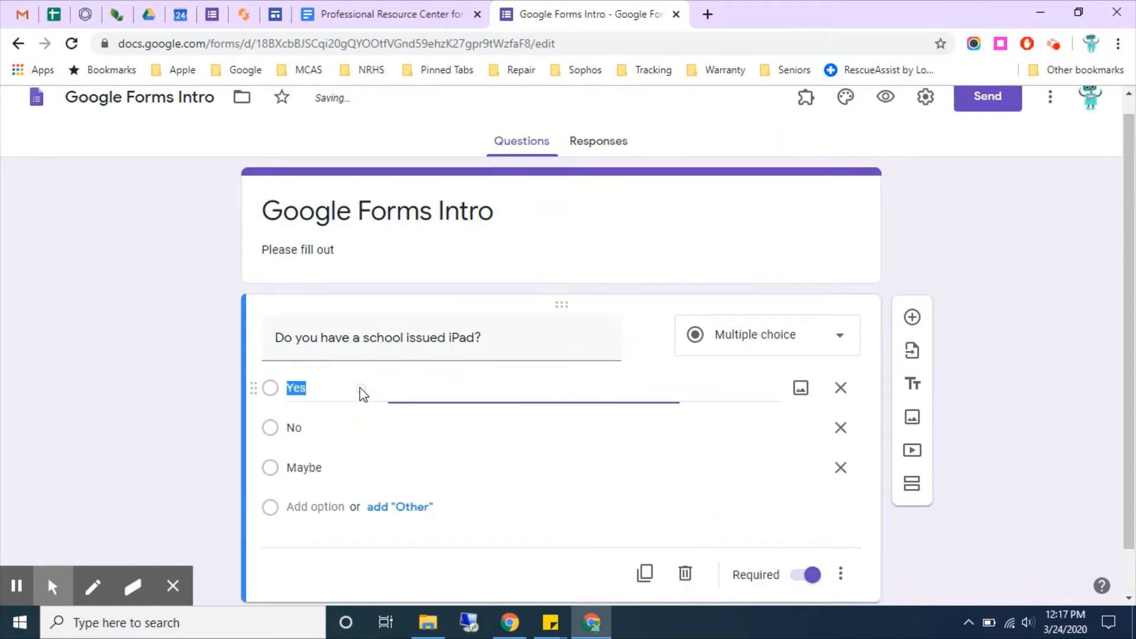
click(333, 508)
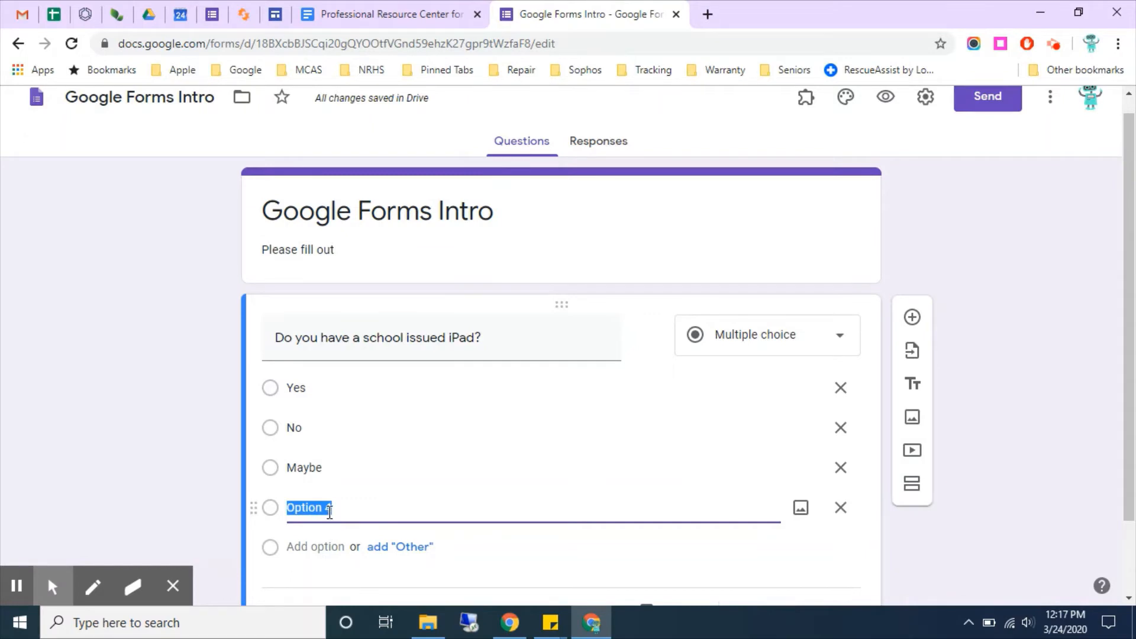
text(Forgot at school.)
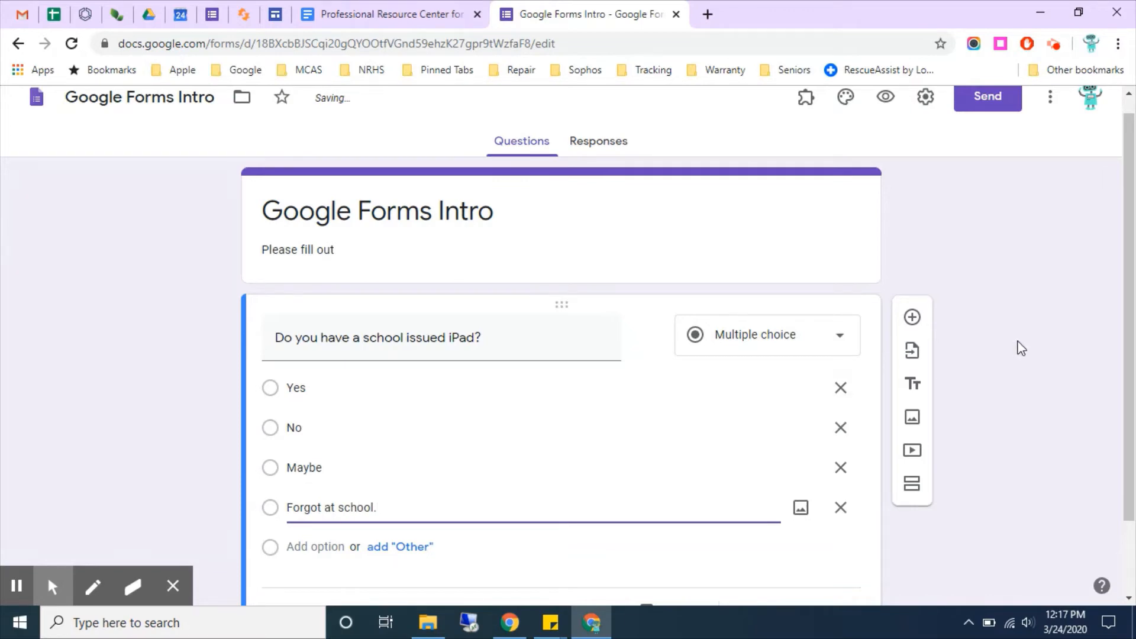
- Add a blank question below the iPad question and import the Name question from the "Comment Section for Notability" form
scroll(1019, 347, down, 2)
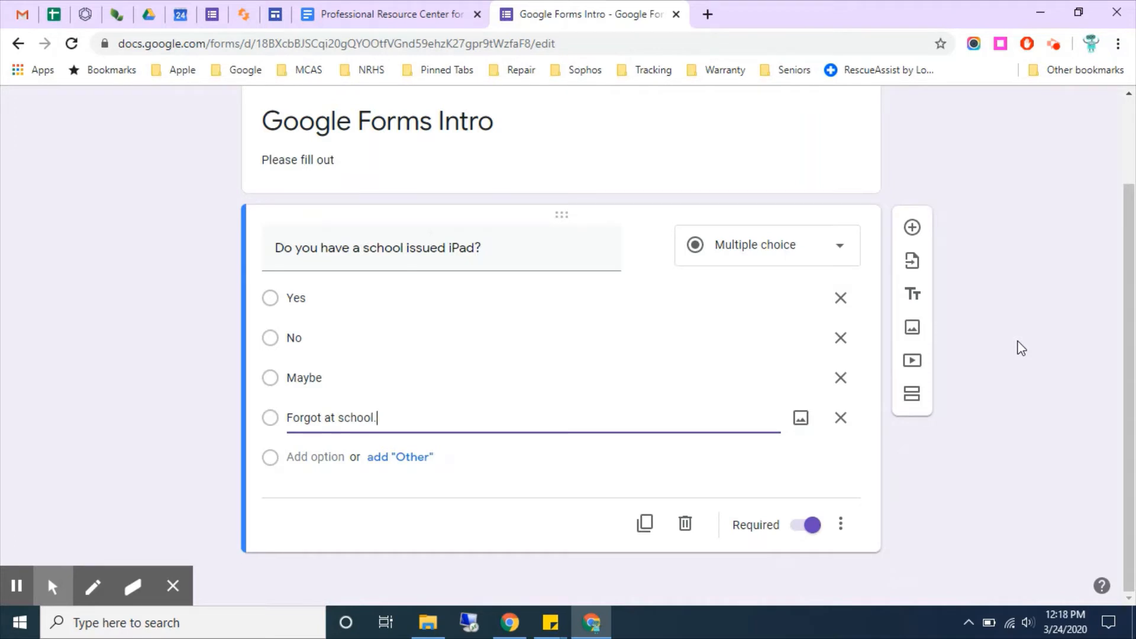
click(917, 234)
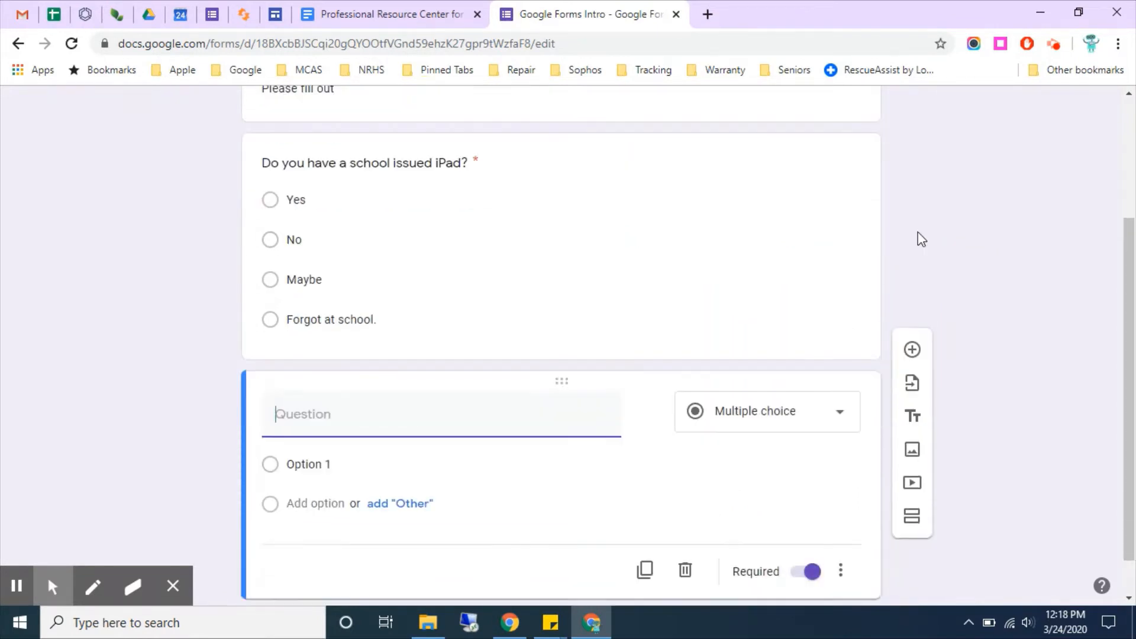
click(918, 383)
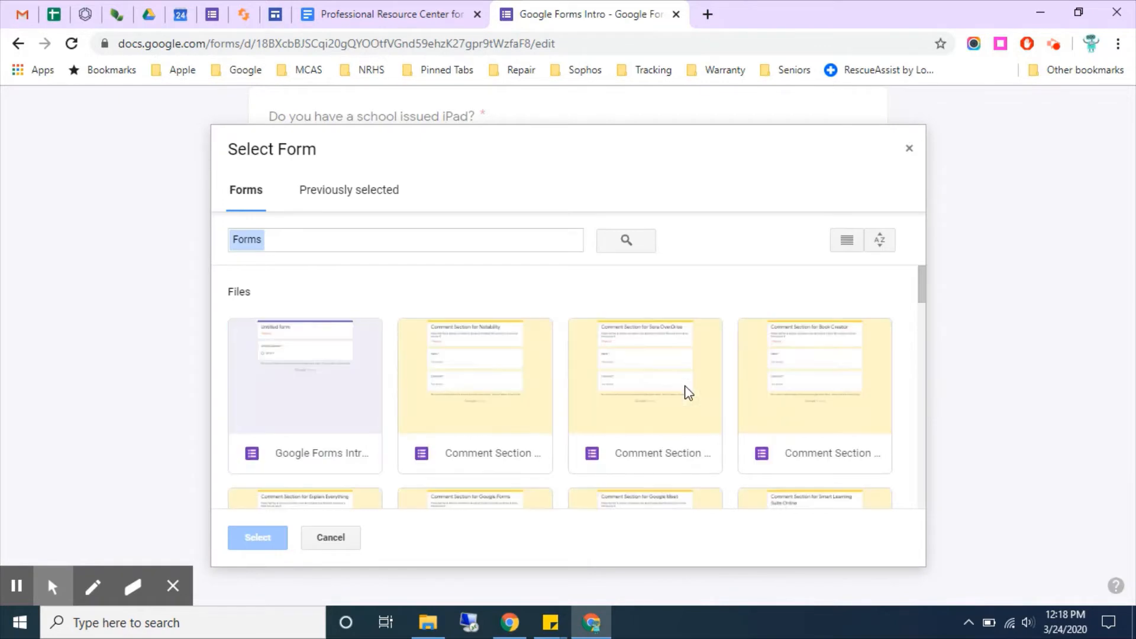
double_click(460, 392)
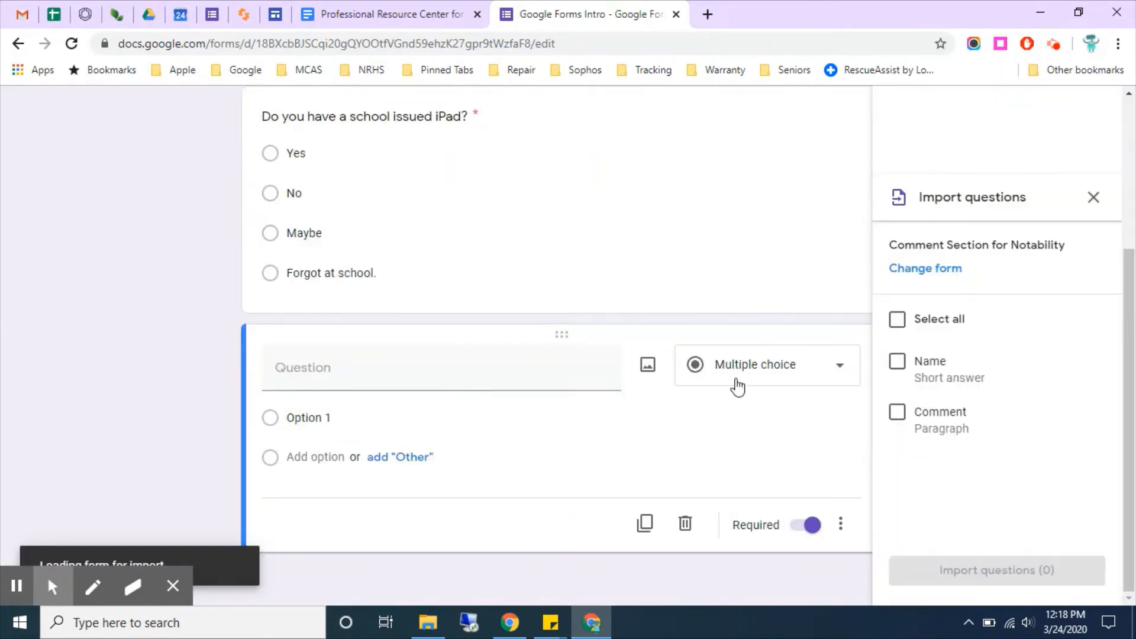
click(898, 364)
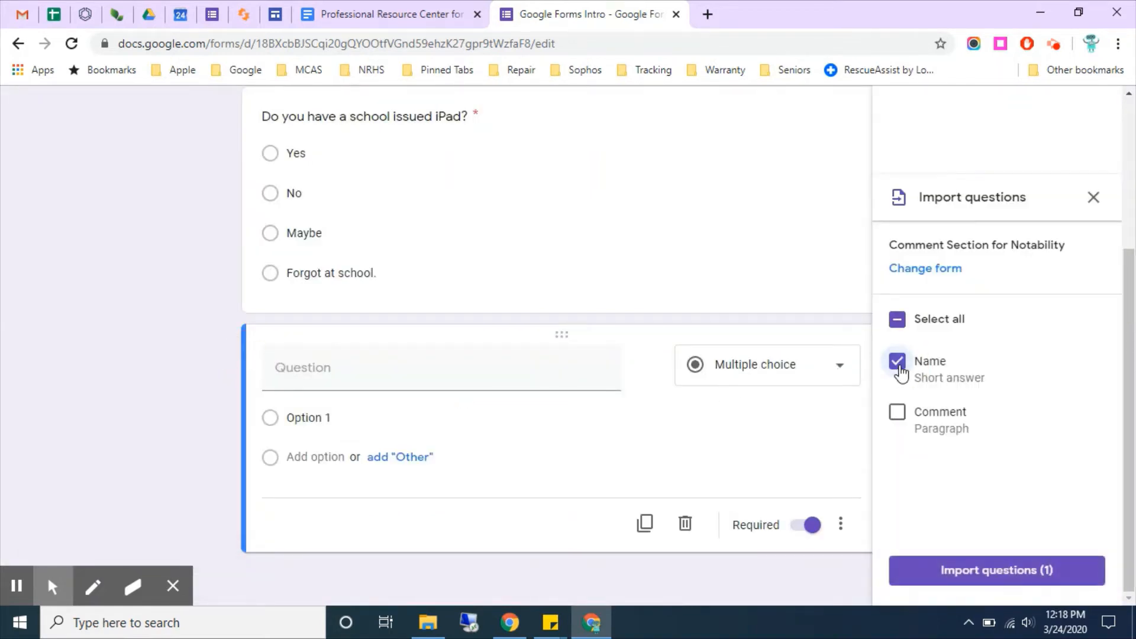
click(966, 565)
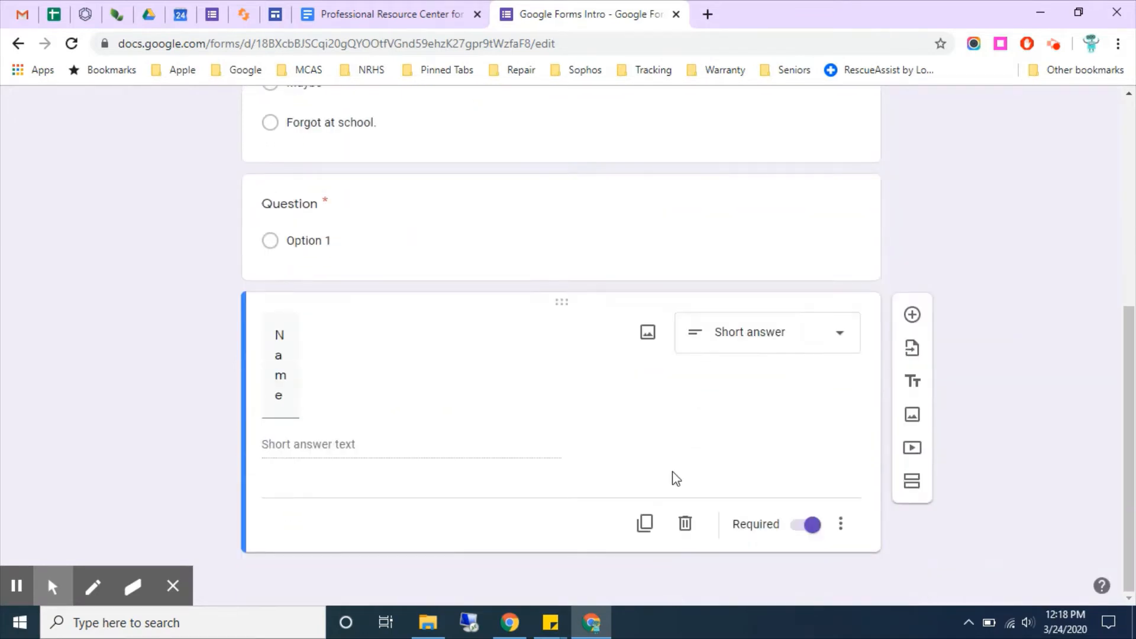
- Insert the second GCE_Badges_01 image from My Drive in Google Drive directly below the blank multiple choice question
click(531, 247)
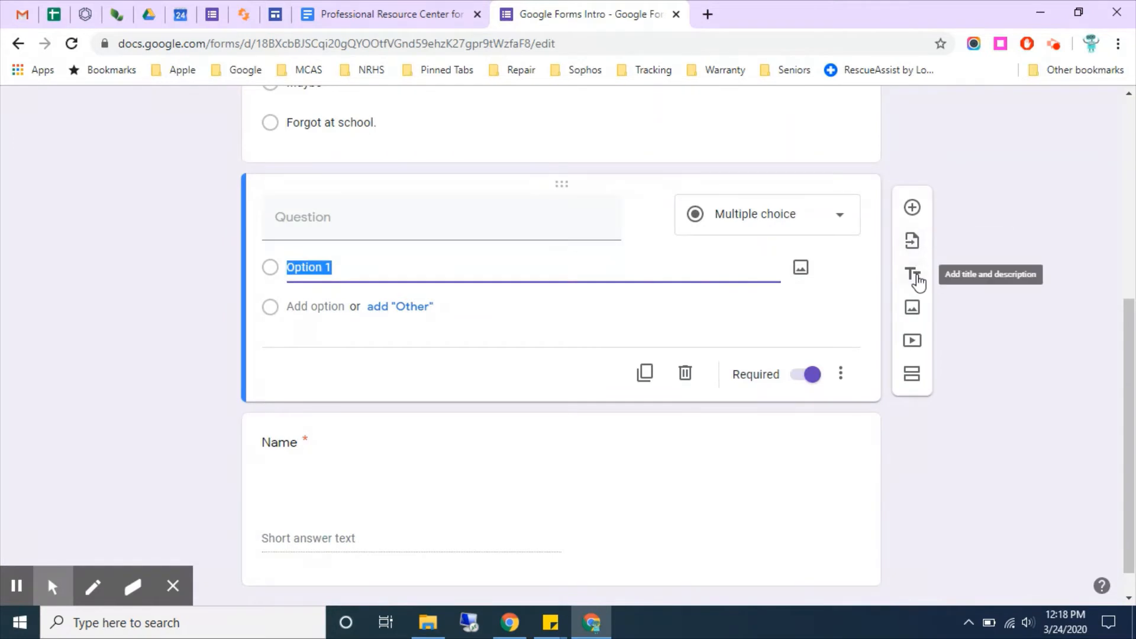
click(913, 318)
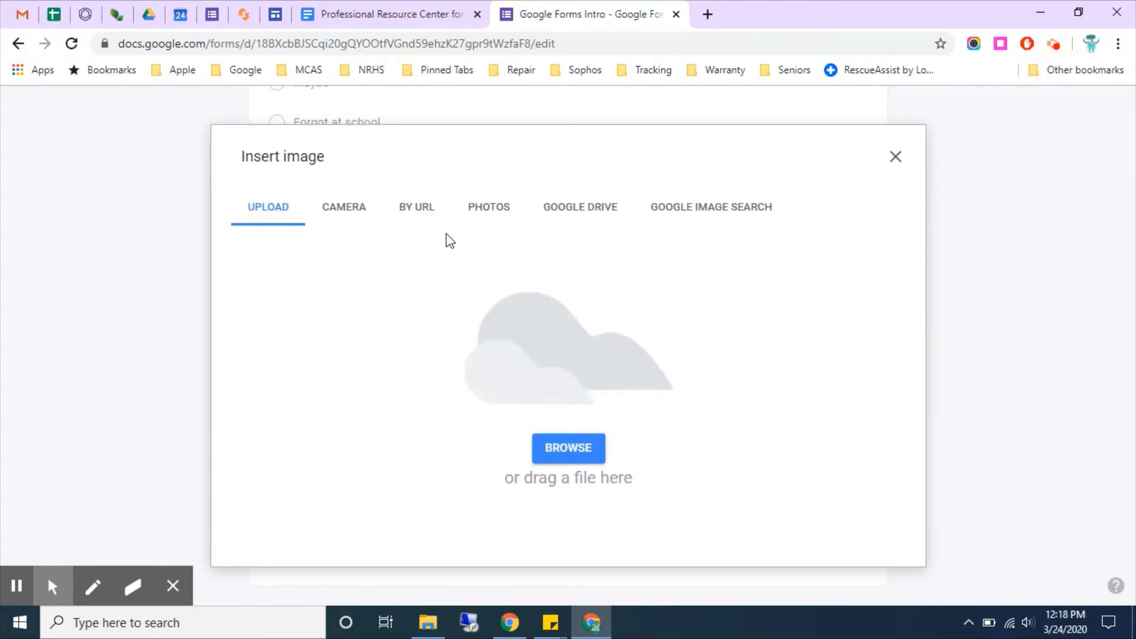
click(575, 223)
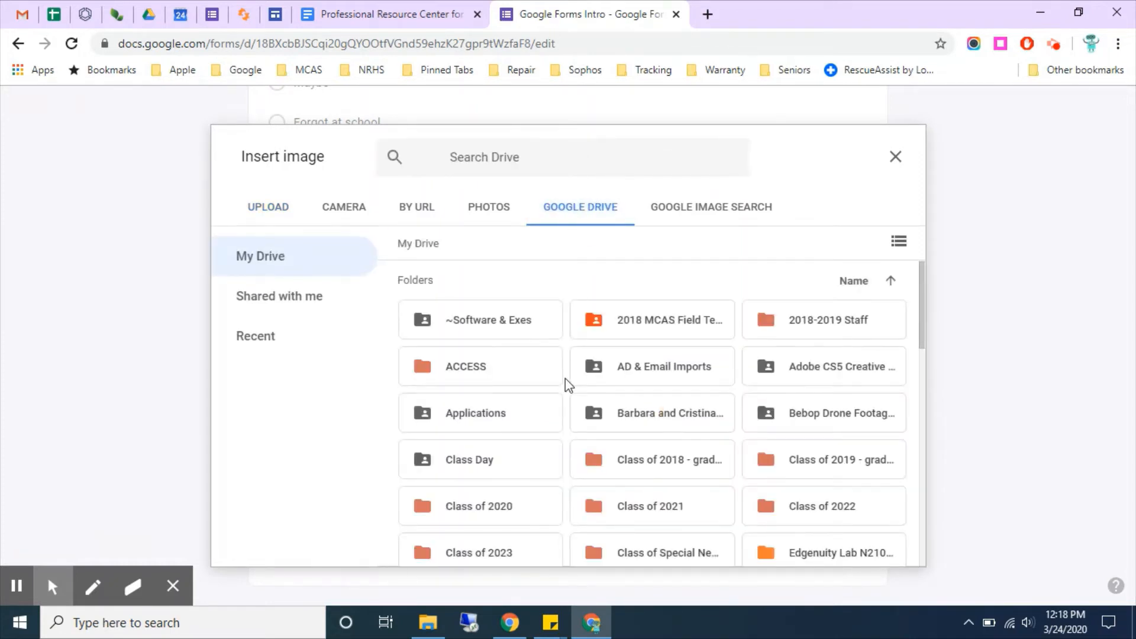
scroll(565, 408, down, 15)
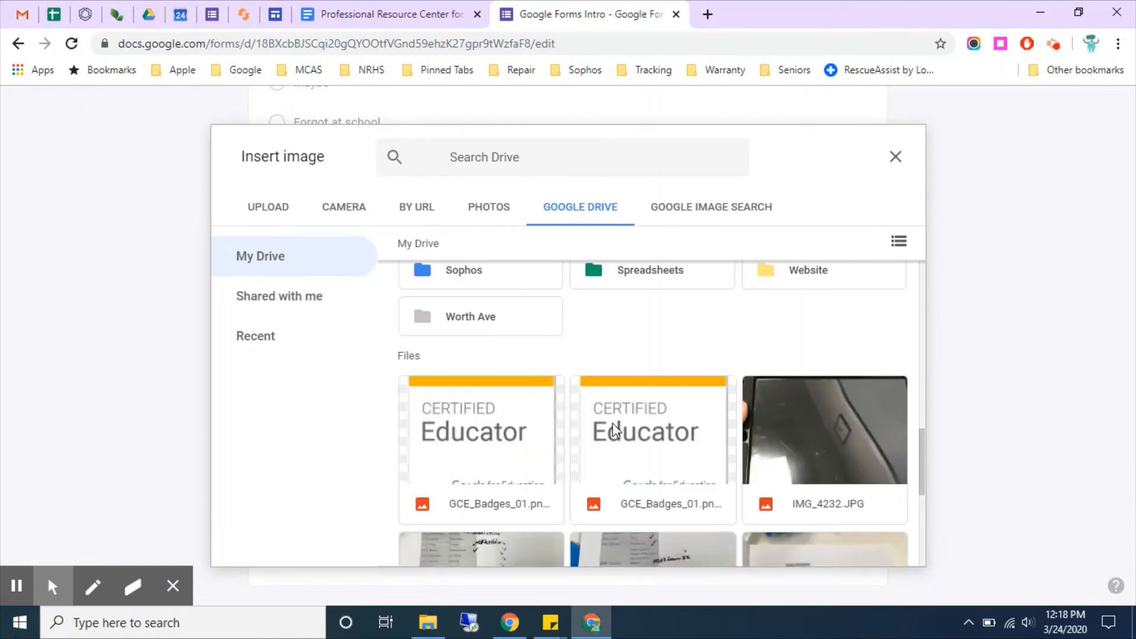
double_click(634, 422)
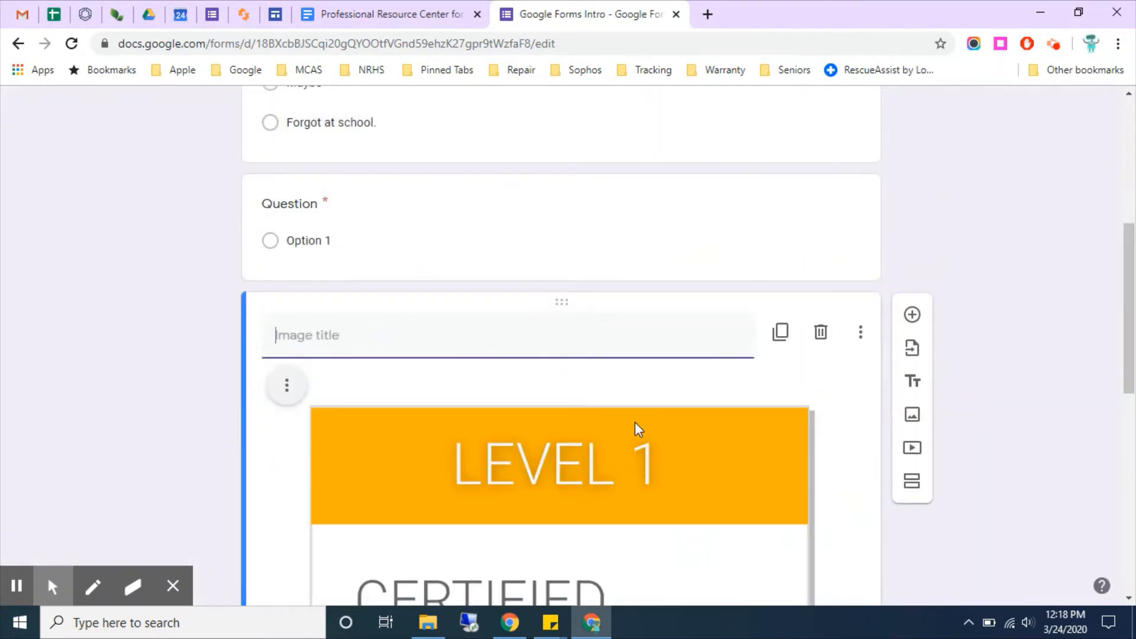
- Title the inserted badge image "Please analysis the photo below."
scroll(635, 422, down, 3)
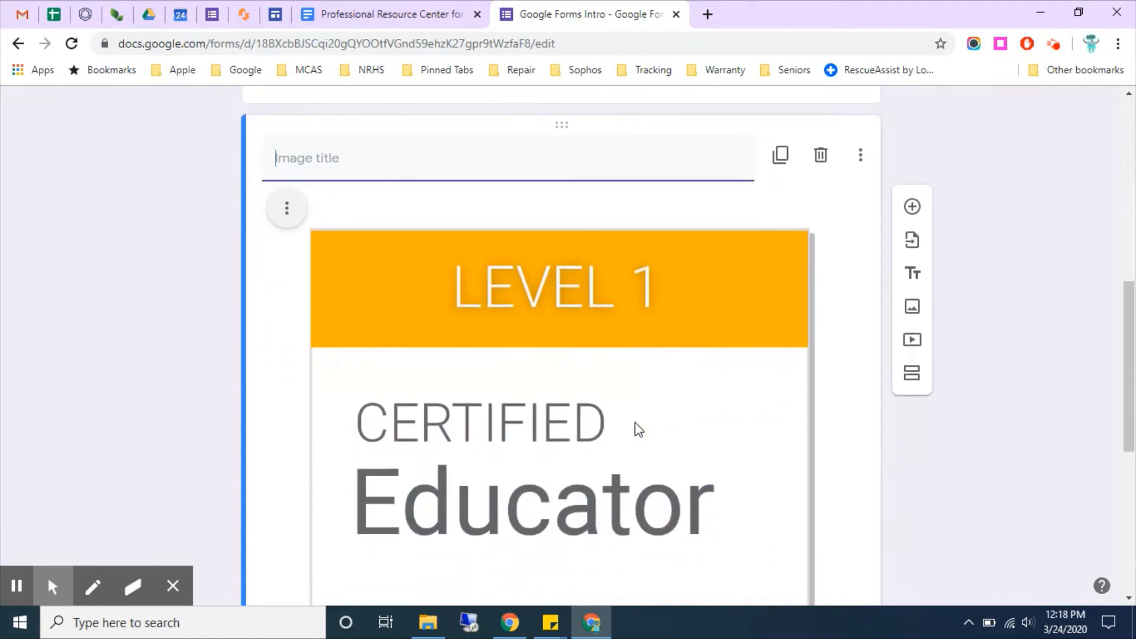
text(Plea)
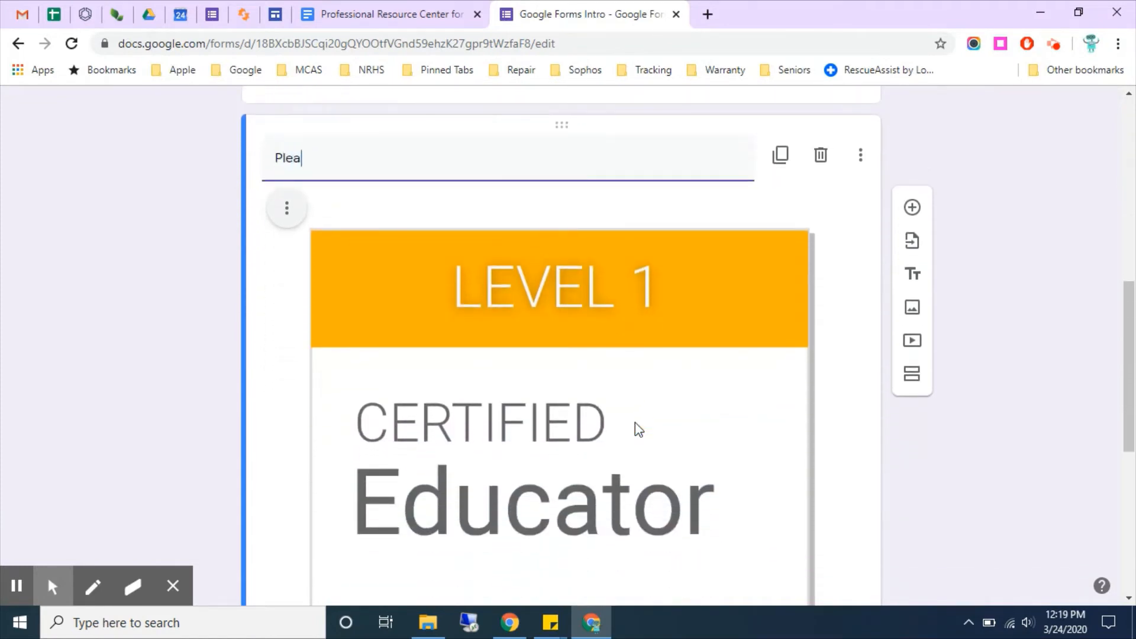
text(se analysis the f)
key(BackSpace)
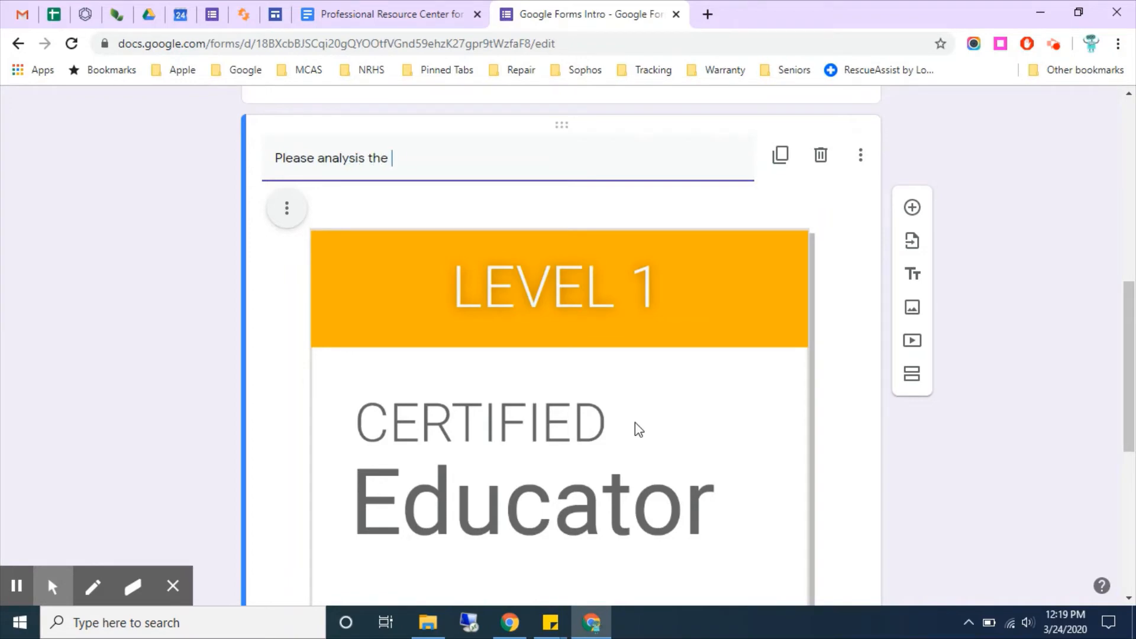
text(photo below.)
- Add a question directly below the badge image and set its type to Paragraph
scroll(634, 423, down, 4)
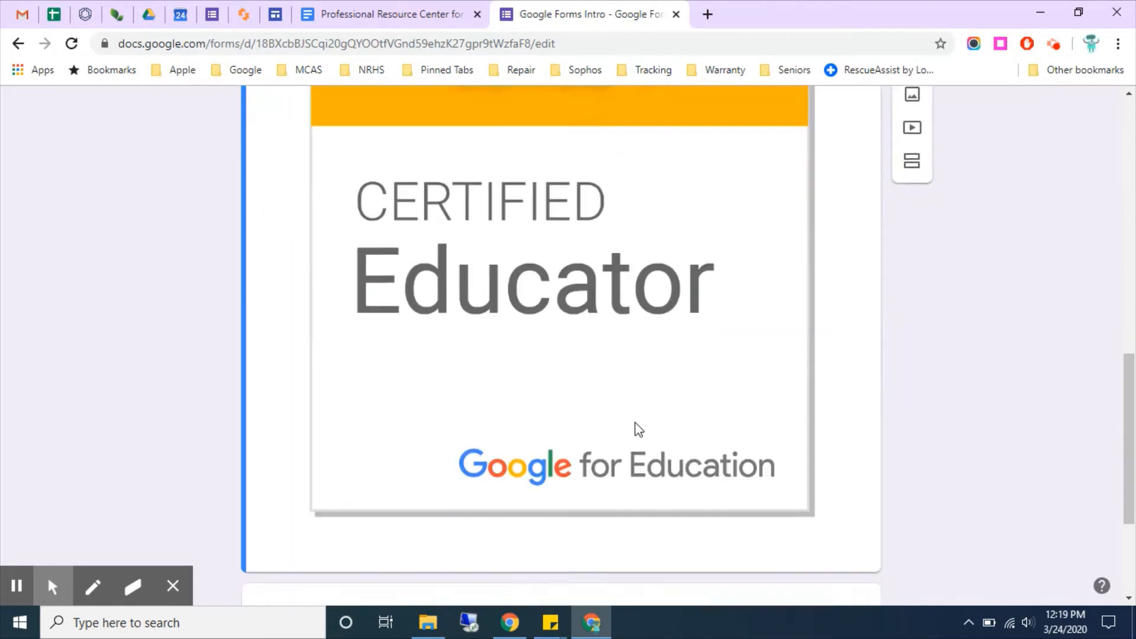
scroll(635, 422, down, 2)
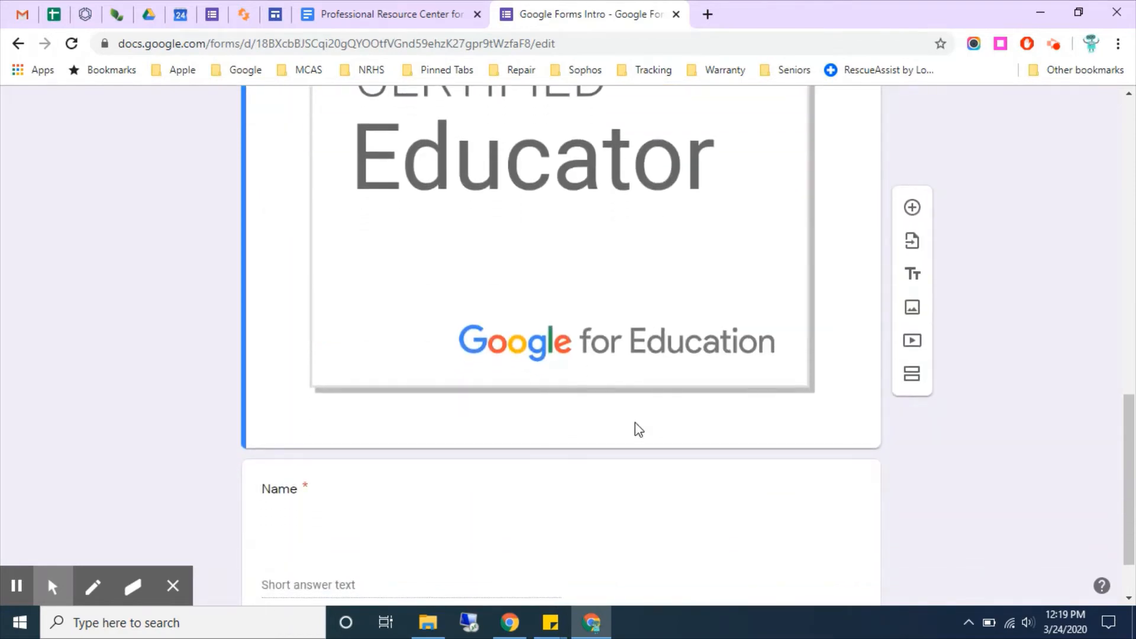
click(913, 208)
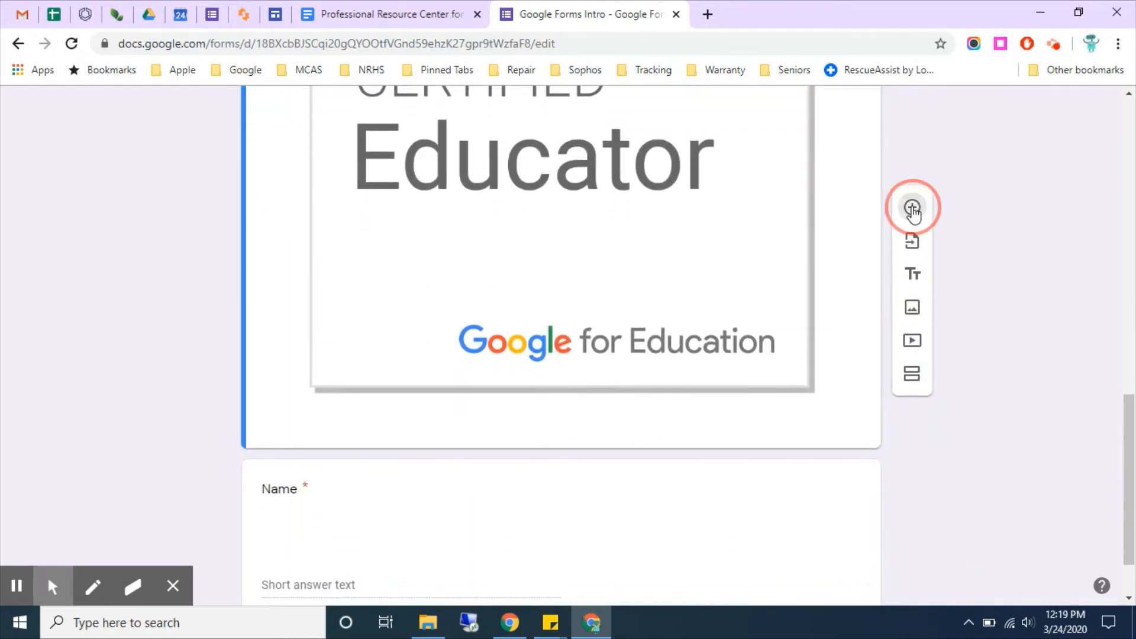
click(793, 485)
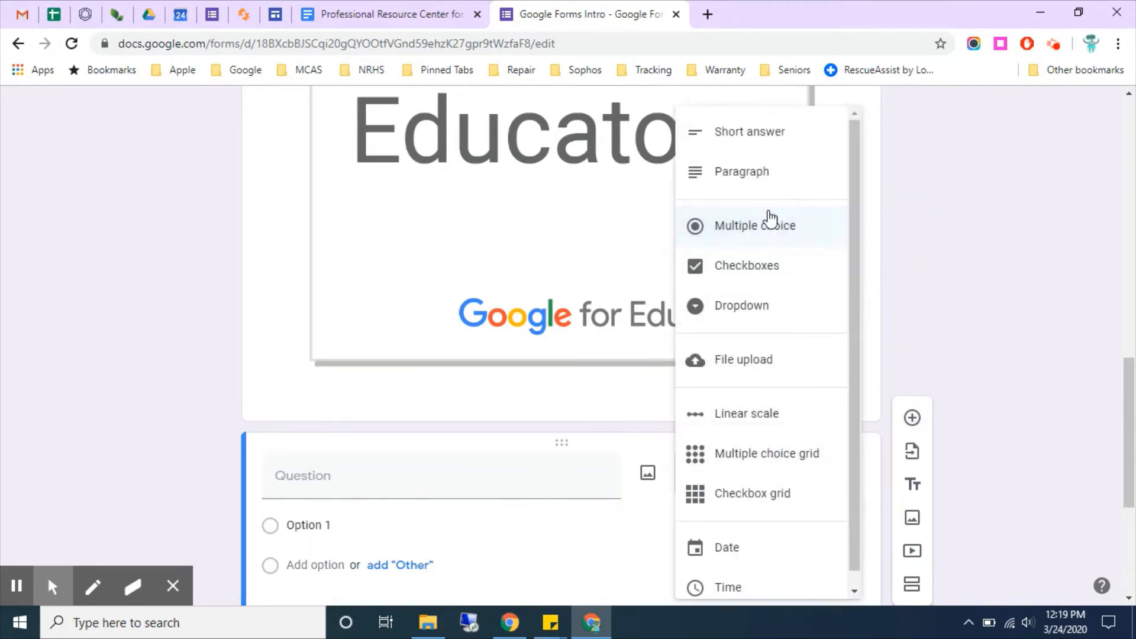
click(768, 175)
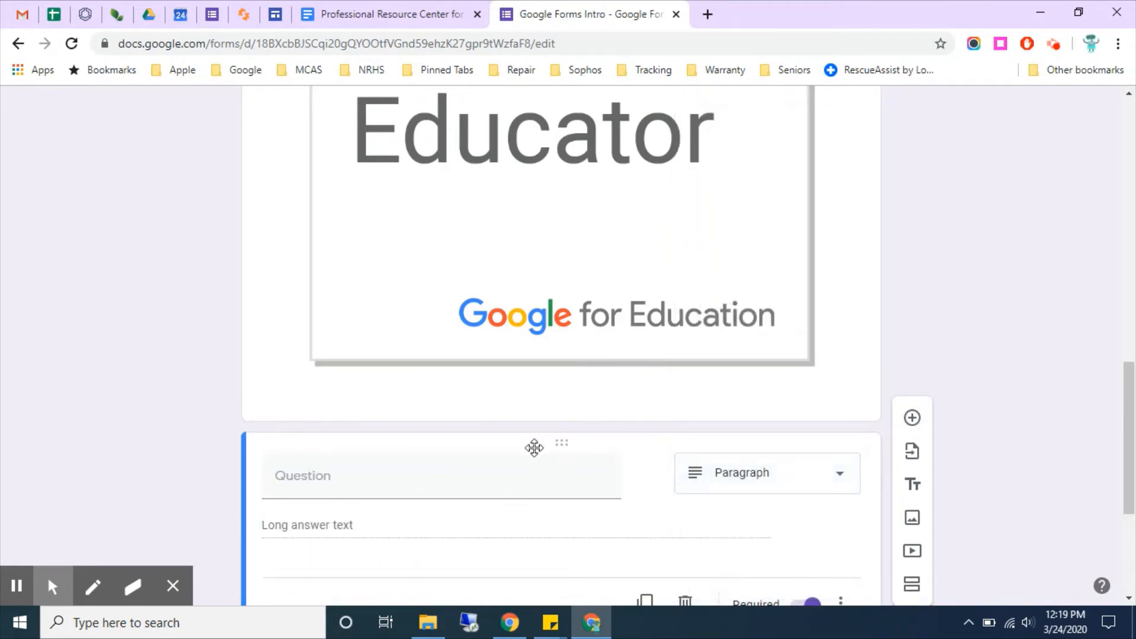
- Search YouTube for "dogs" and insert the video "Adorable Dogs Playing with Cute Tiny Baby Animals" below the blank paragraph question
scroll(535, 448, up, 6)
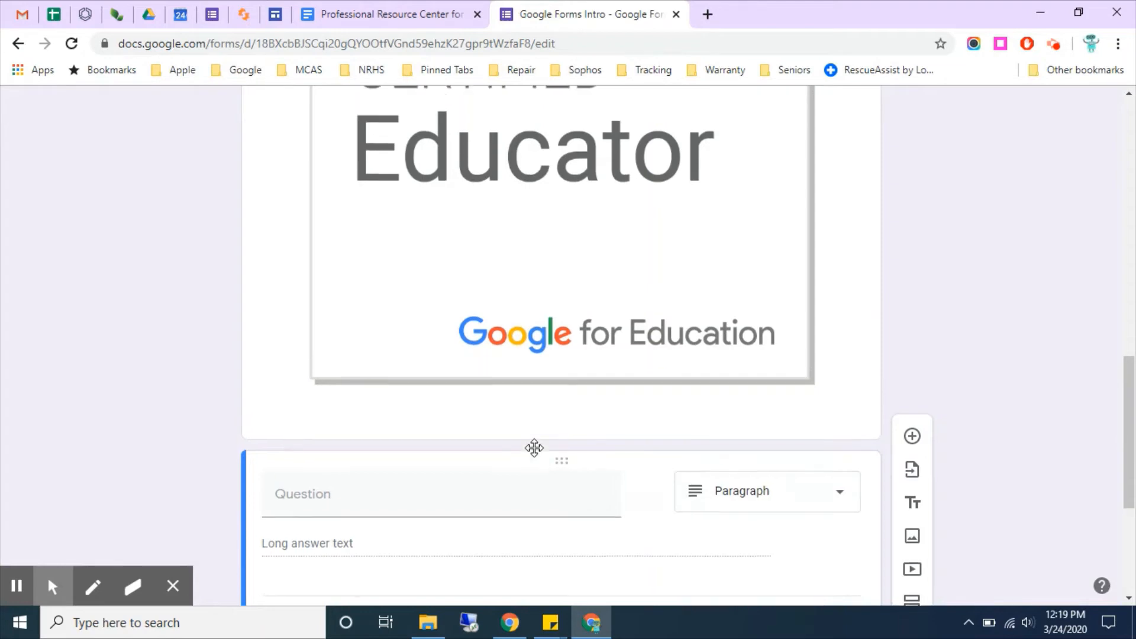
scroll(535, 449, down, 8)
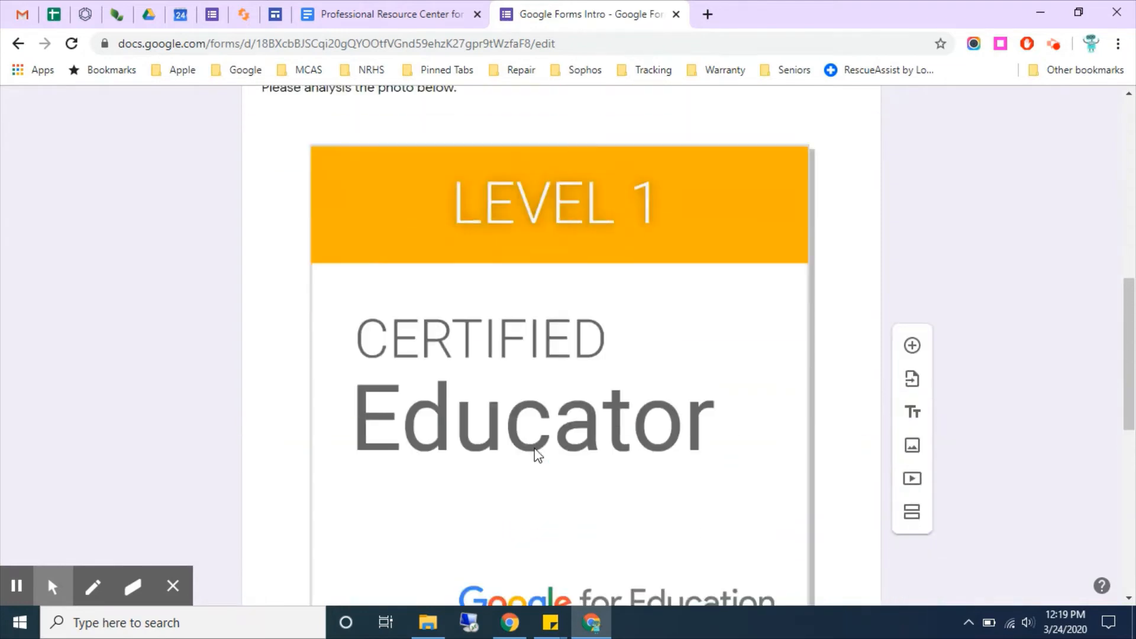
scroll(534, 449, down, 2)
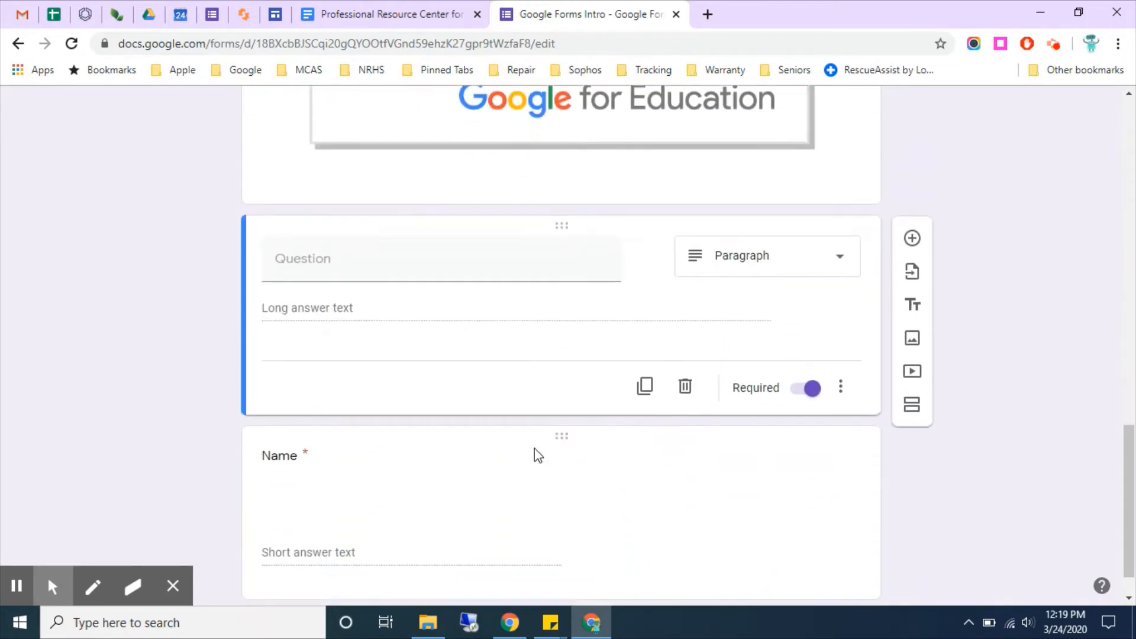
click(915, 374)
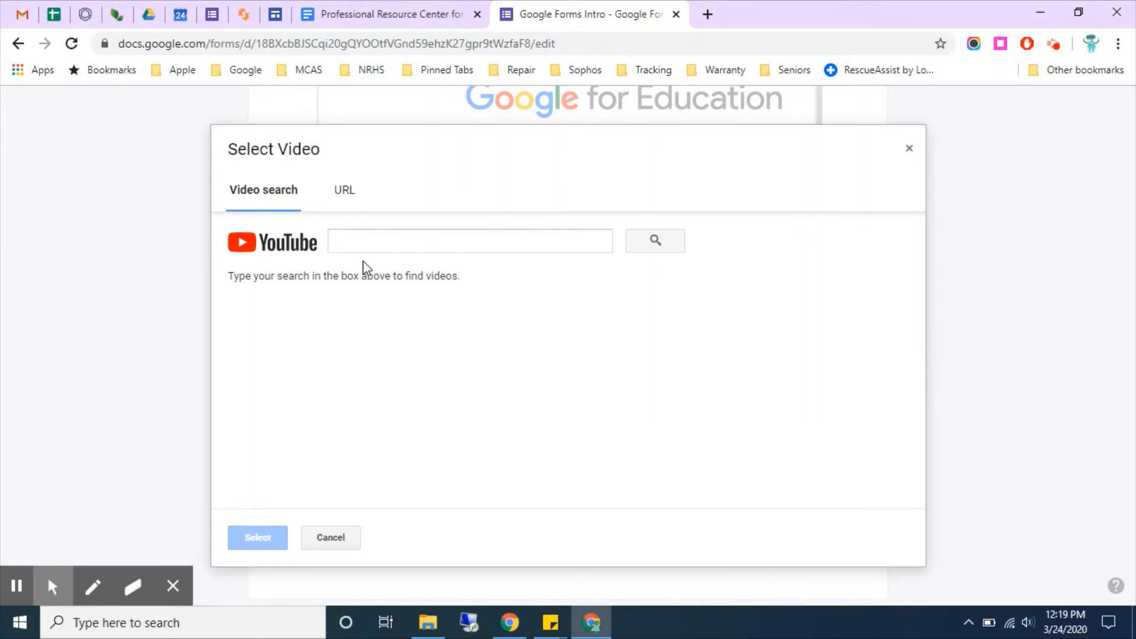
click(343, 190)
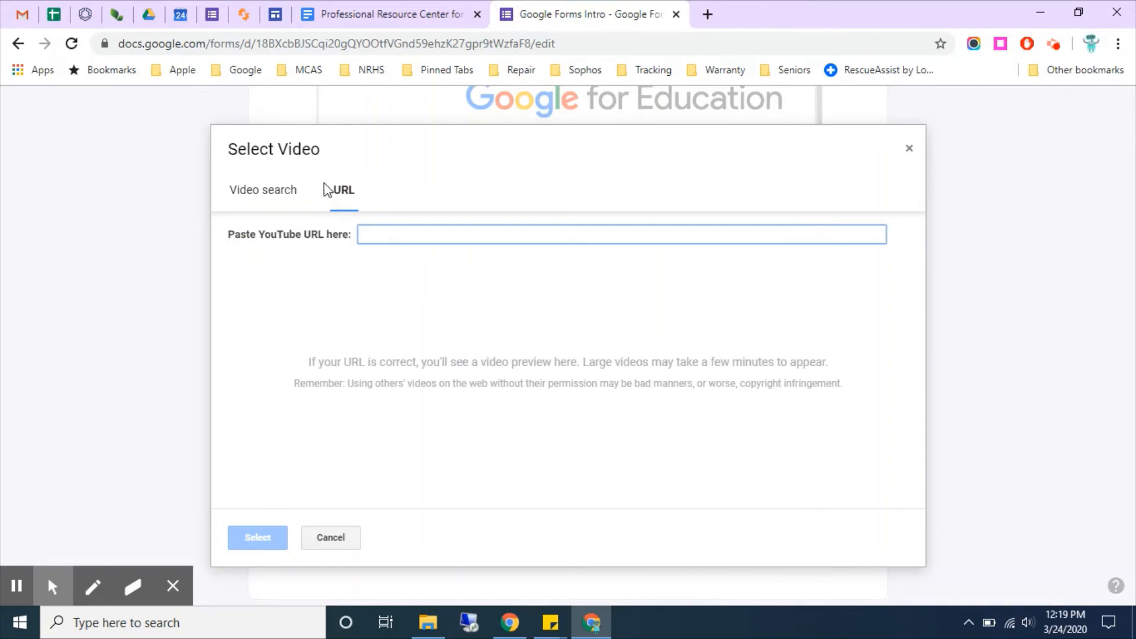
click(268, 194)
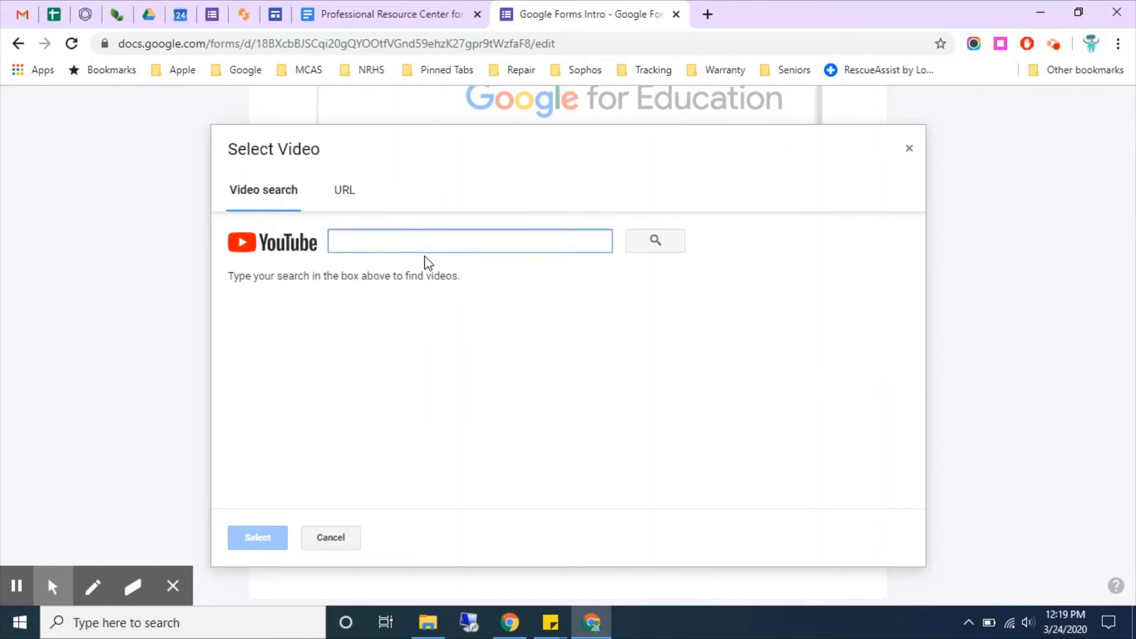
text(dogs)
key(Return)
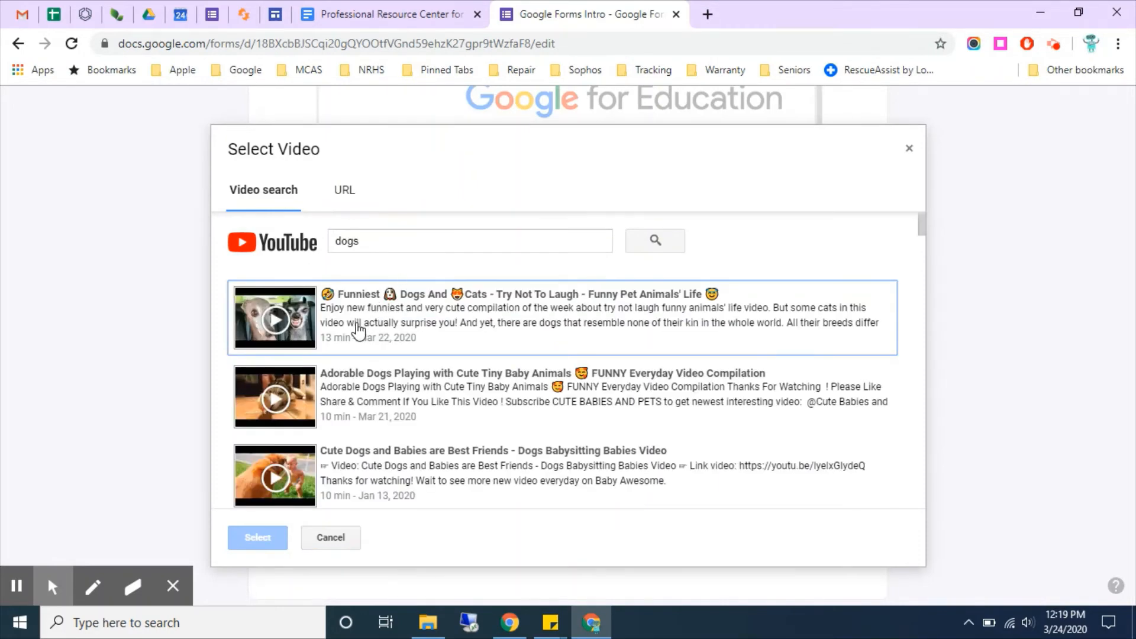
click(354, 380)
click(258, 537)
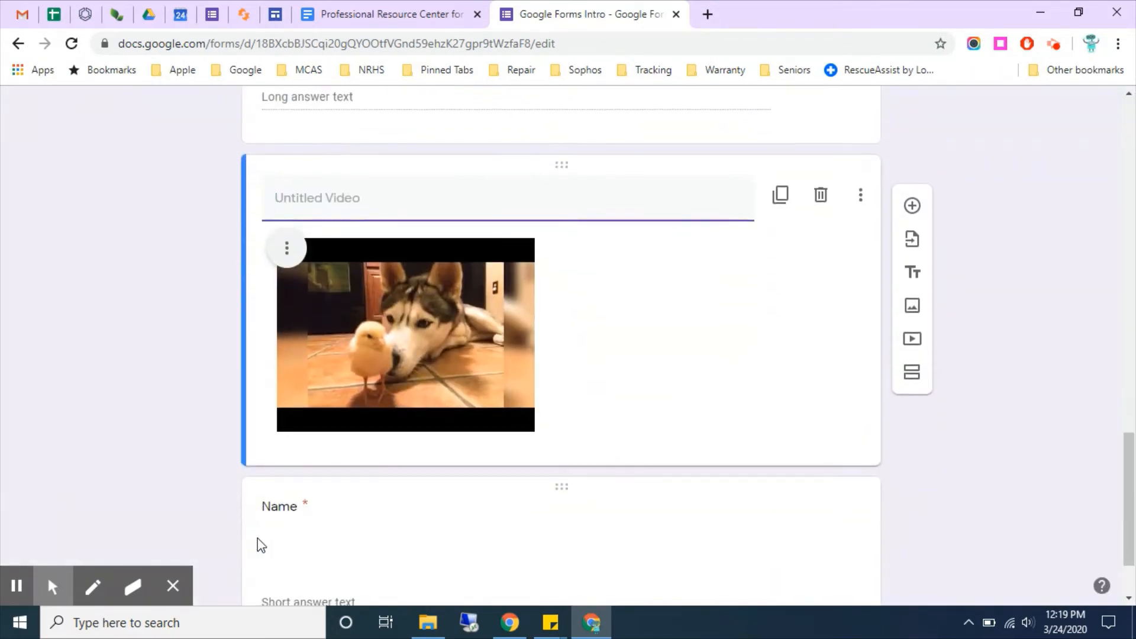
- Title the inserted dog video "Please watch the following video"
text(Ple)
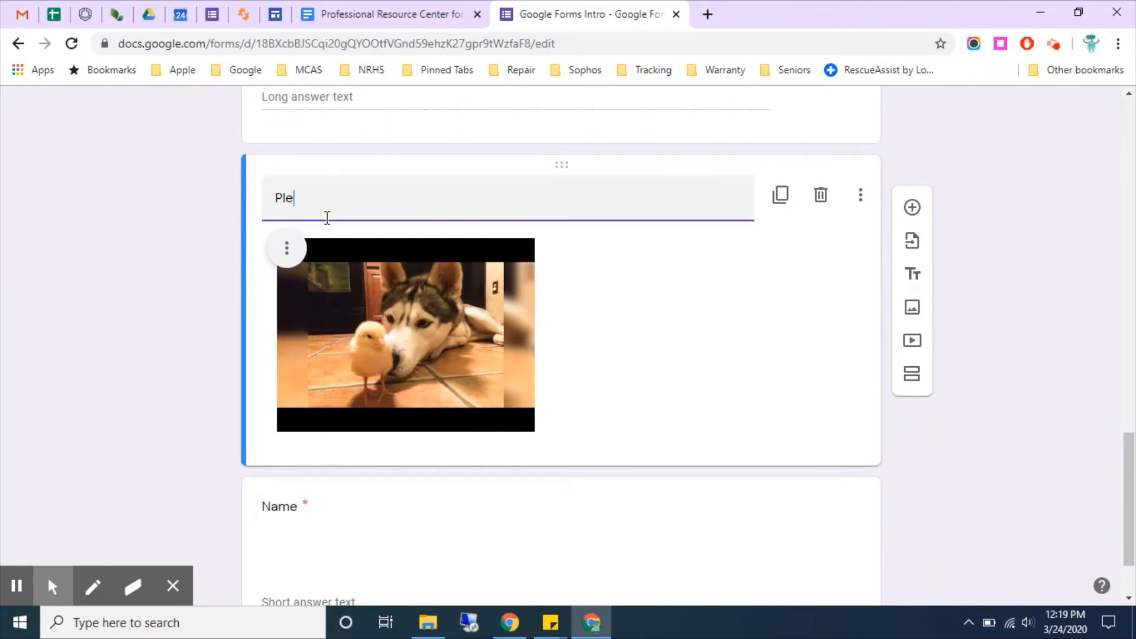
text(ase watch the following )
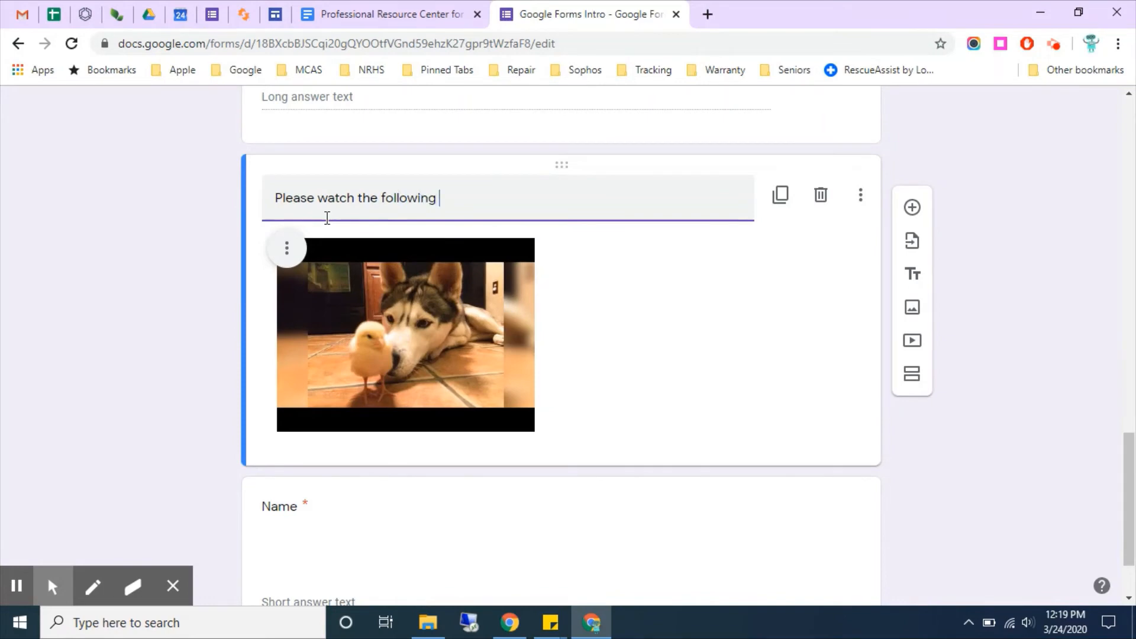
text(video and)
key(BackSpace)
key(BackSpace)
key(BackSpace)
key(BackSpace)
- Add a question directly below the dog video and set its type to Short answer
click(913, 208)
click(785, 484)
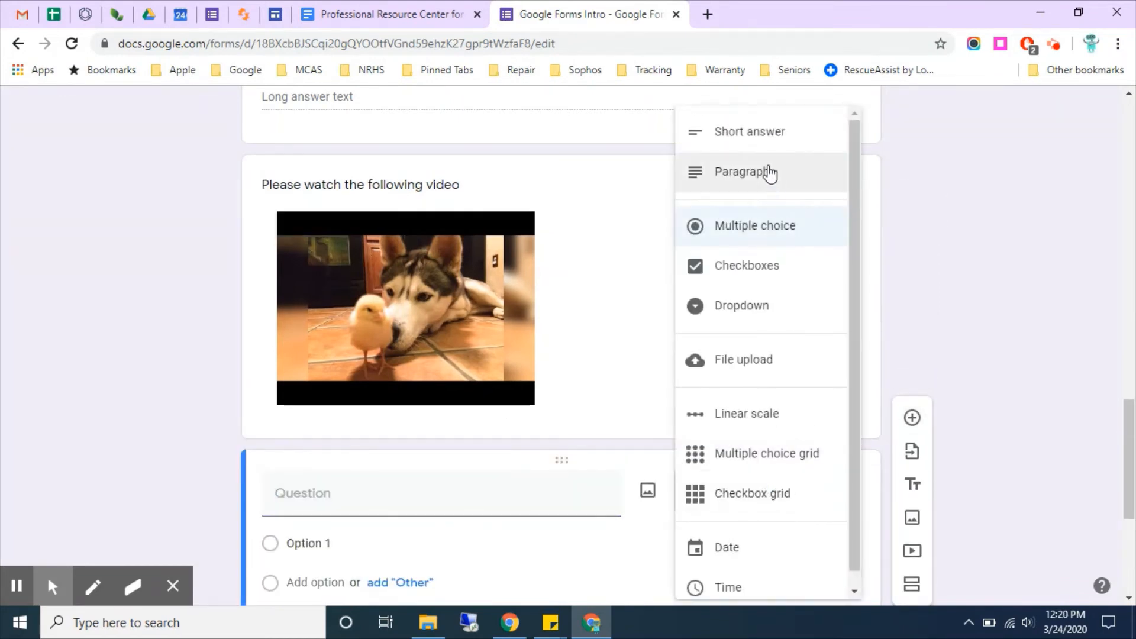
click(761, 141)
- Enter "Please tell me what you think of the video" as the text of the new short answer question
click(377, 491)
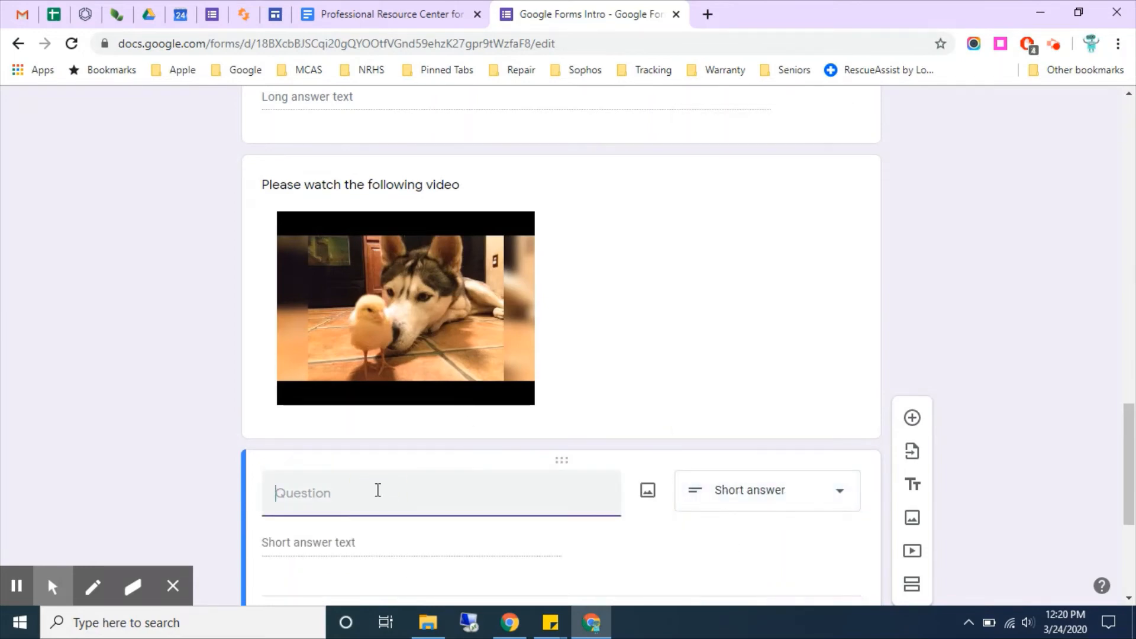
text(Please let)
key(BackSpace)
key(BackSpace)
text(tel)
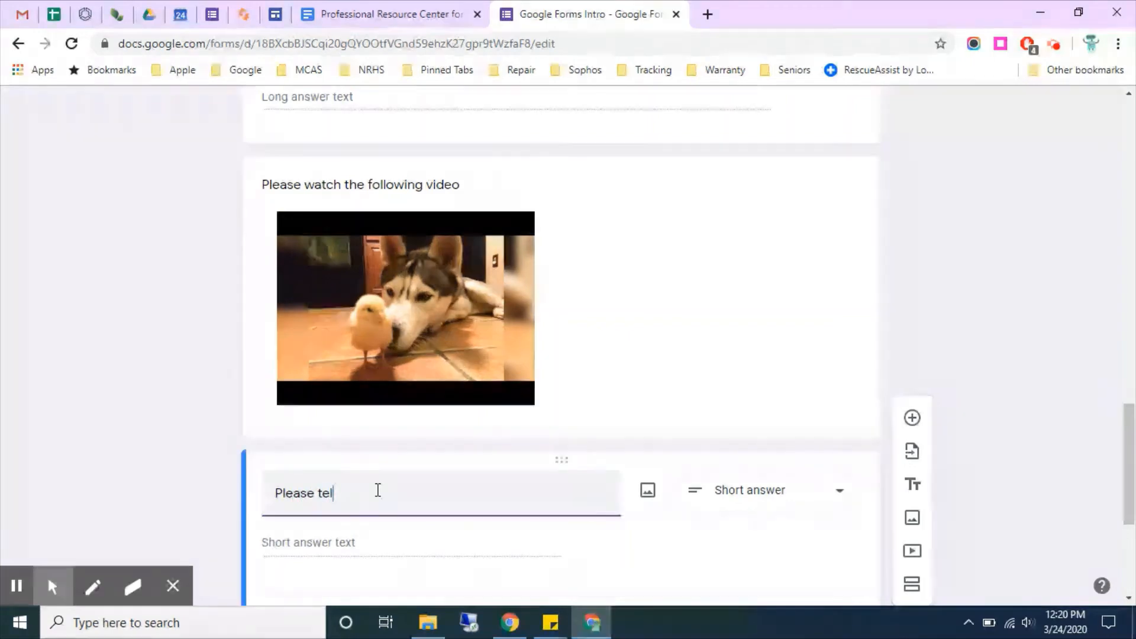
text(l me what you)
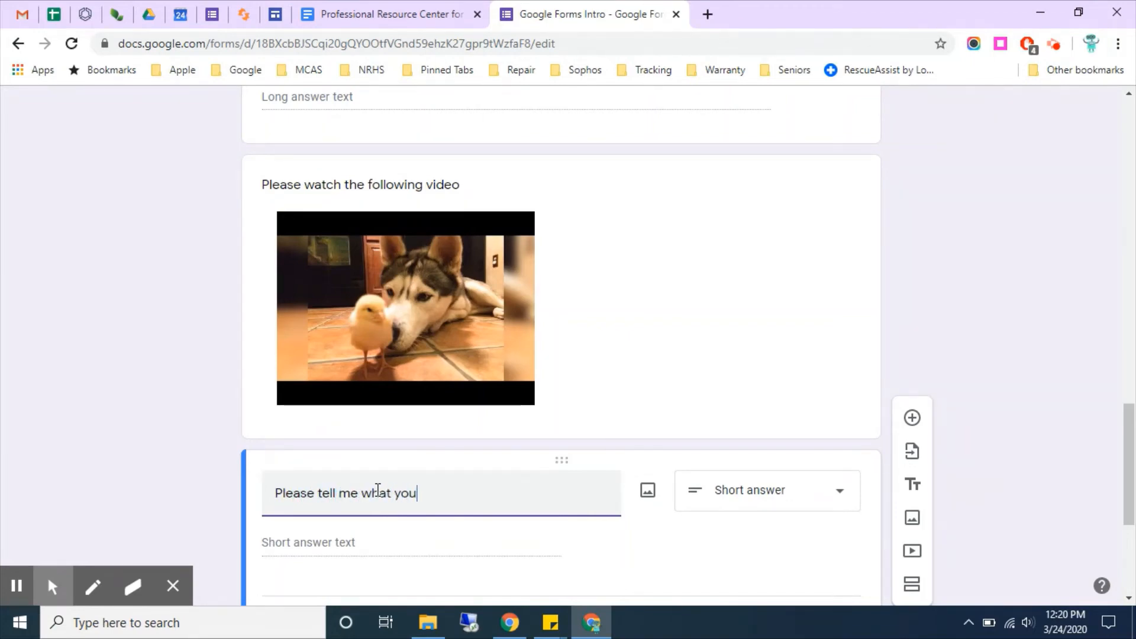
text( think pf)
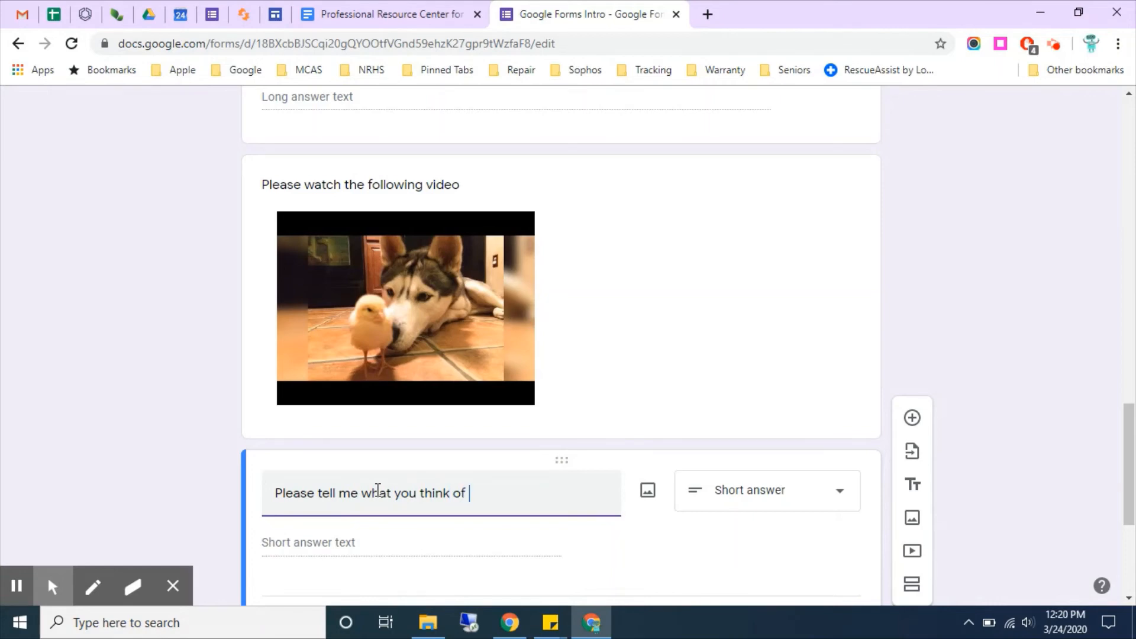
text( the video)
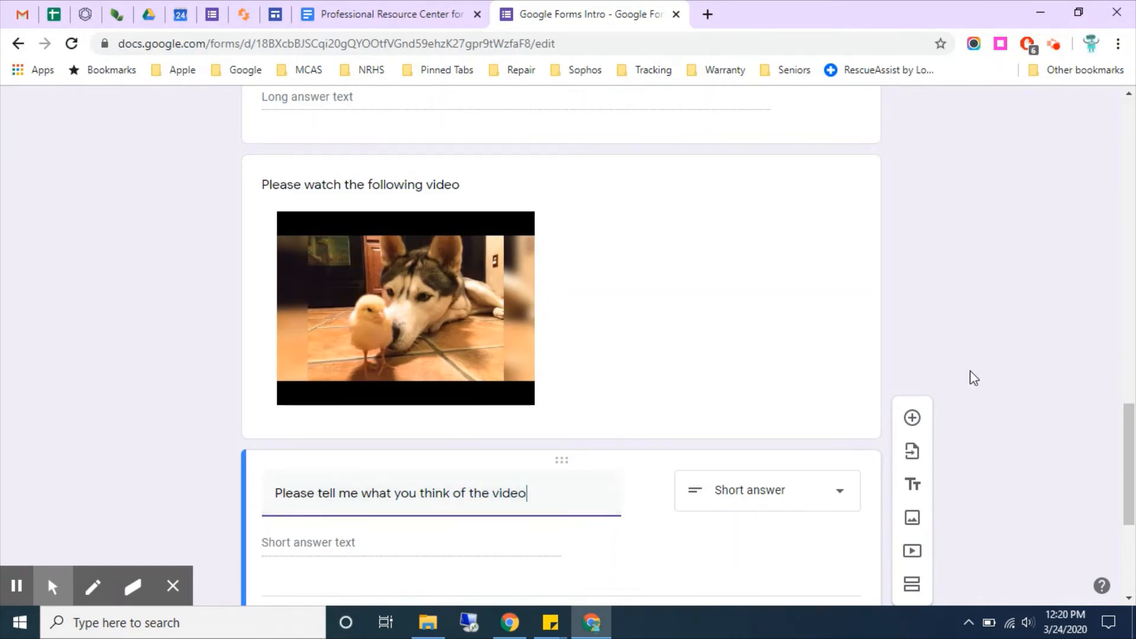
click(973, 377)
- Add a section after the video feedback question and title it "Section 2"
scroll(974, 377, down, 3)
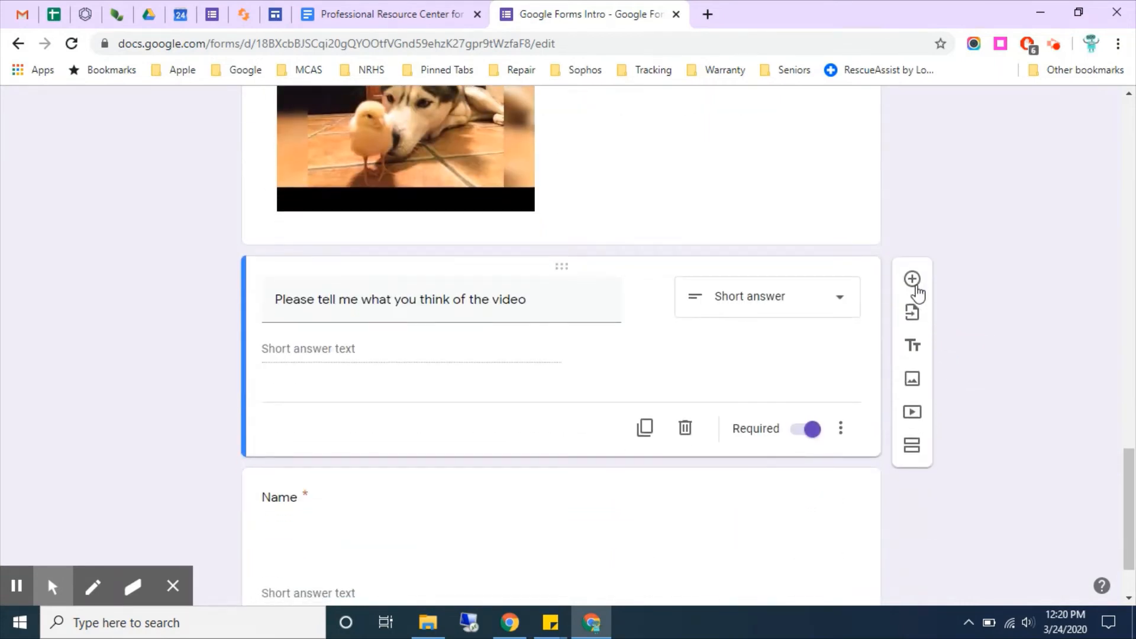
click(916, 448)
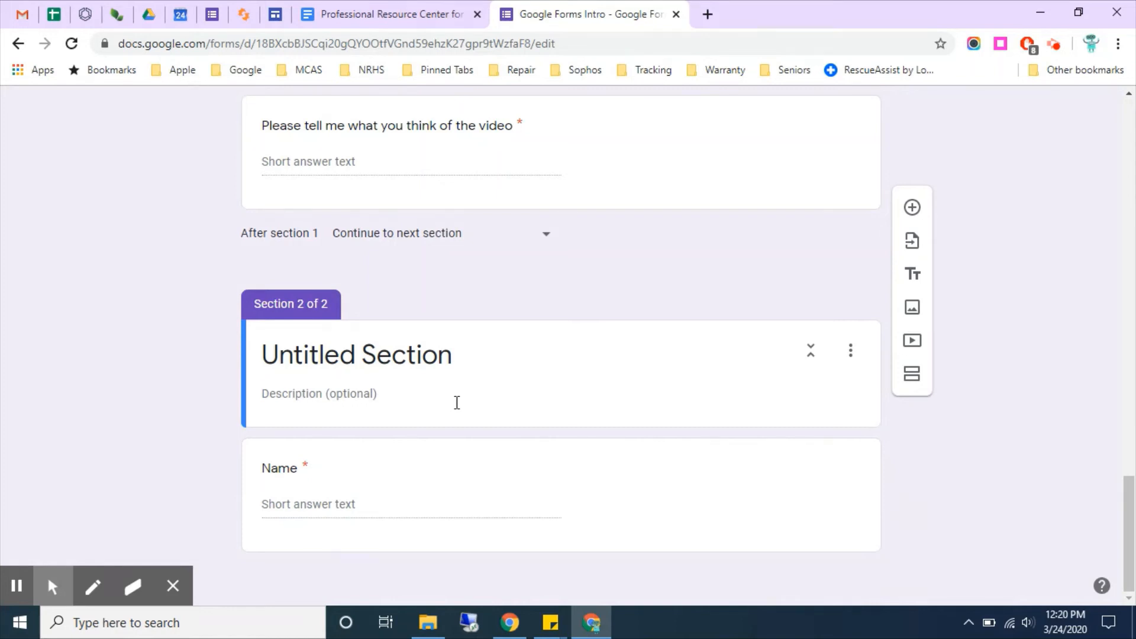
click(432, 366)
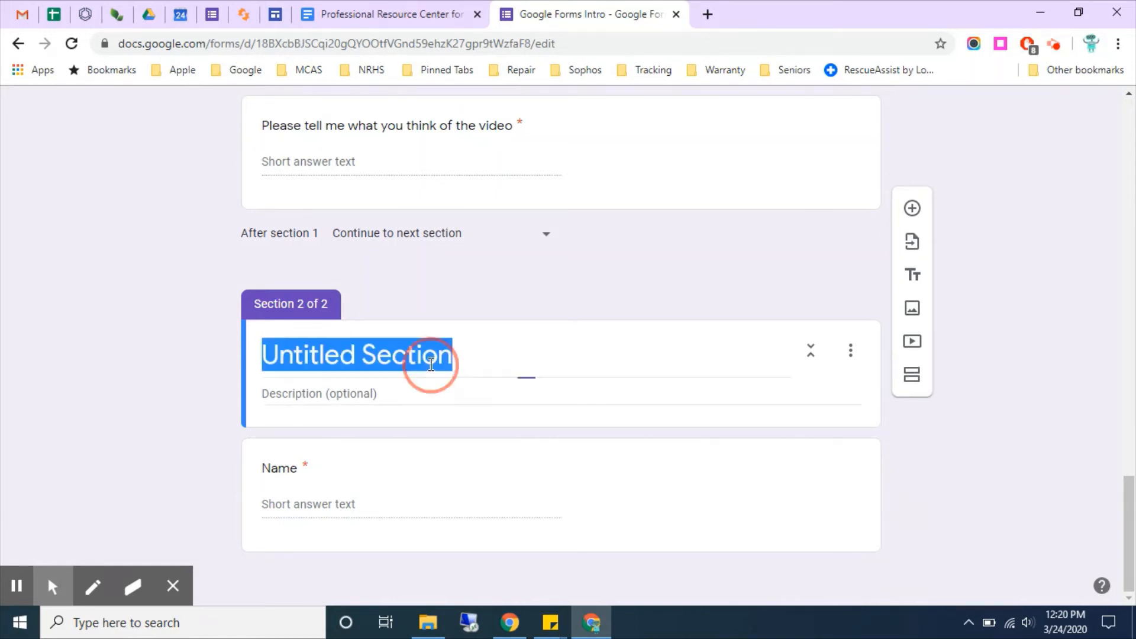
text(Section 2)
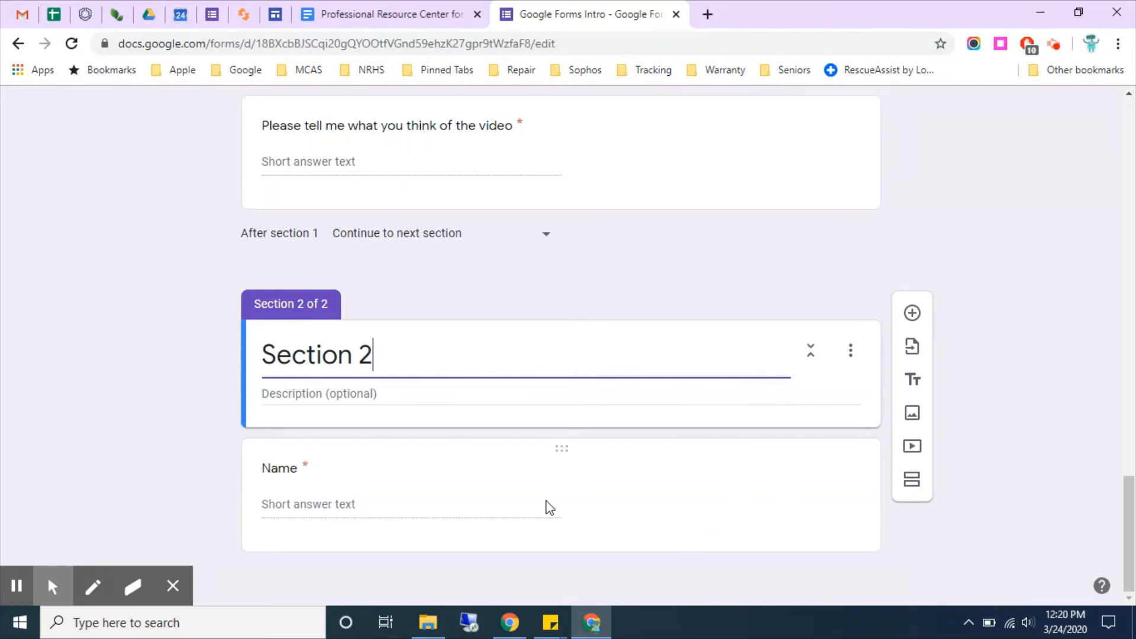
- Duplicate the Name question in Section 2 and delete the copy
click(545, 503)
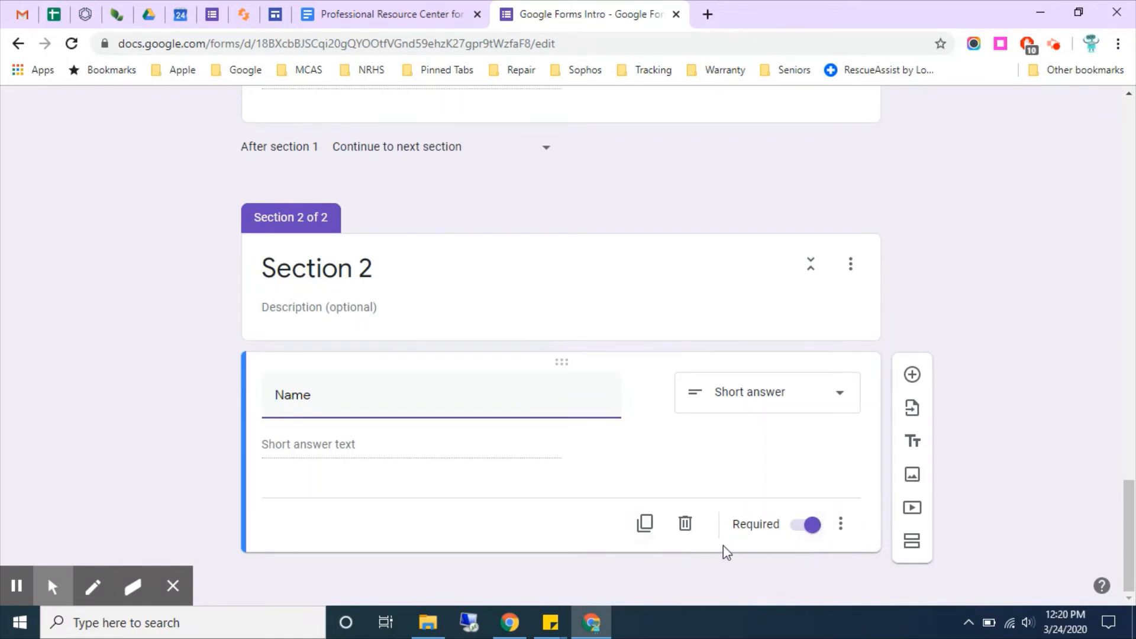
click(646, 524)
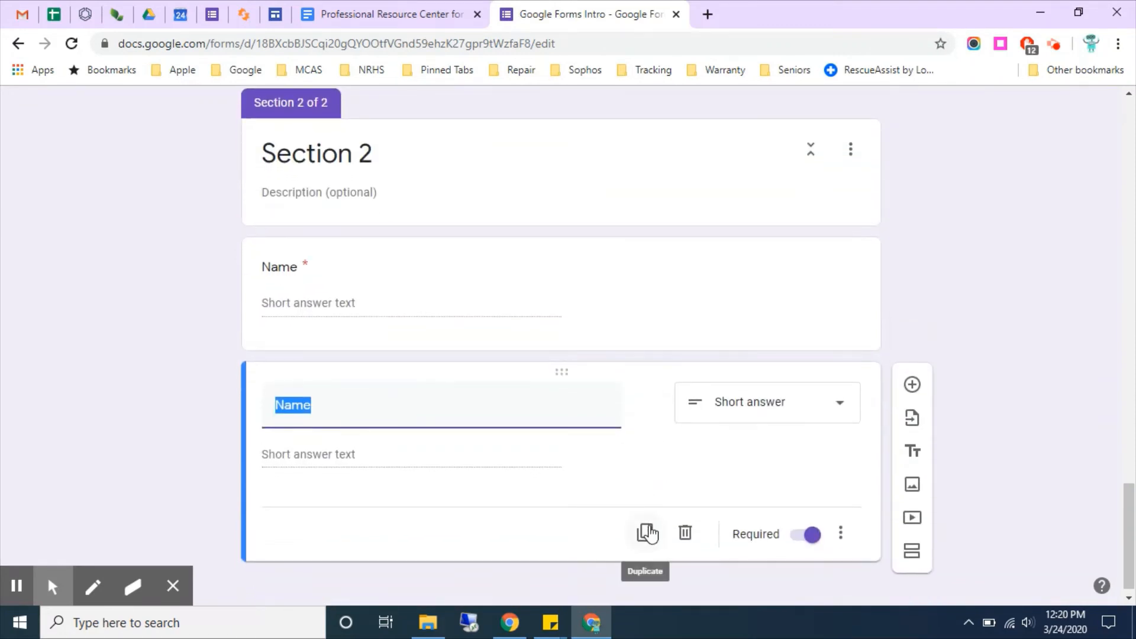
click(695, 541)
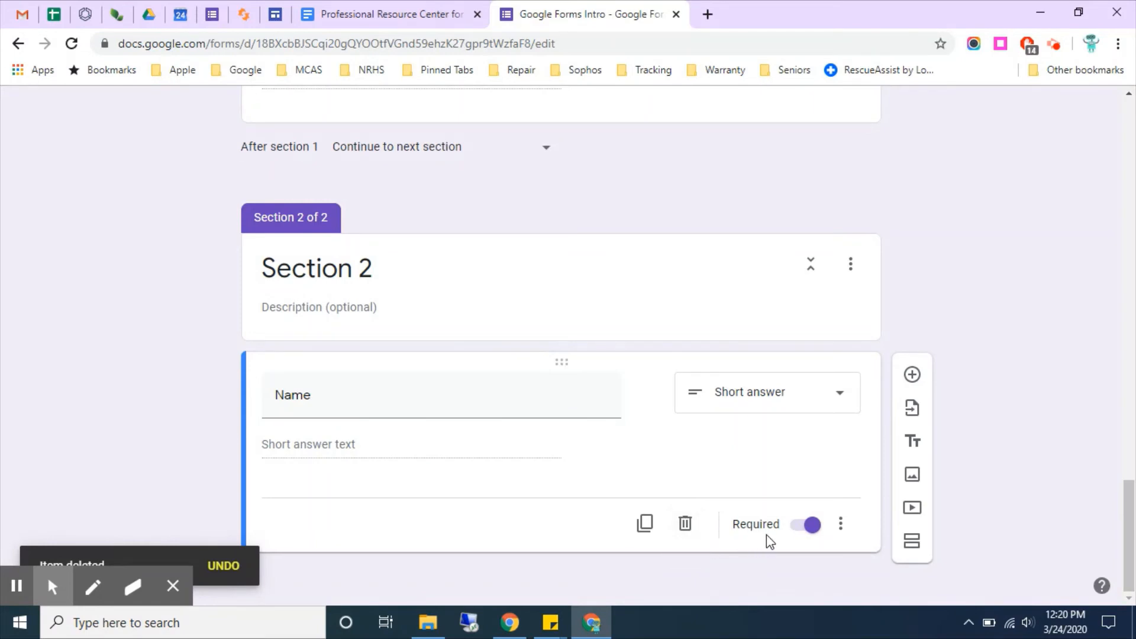
- Make the Name question in Section 2 optional instead of required
click(811, 526)
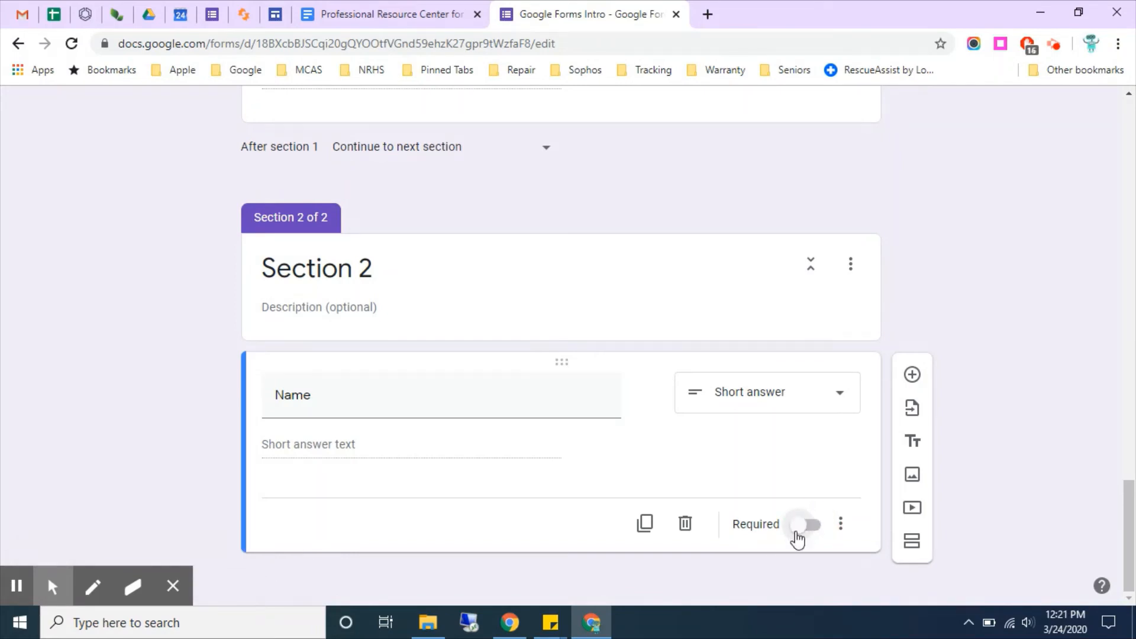
scroll(794, 537, up, 8)
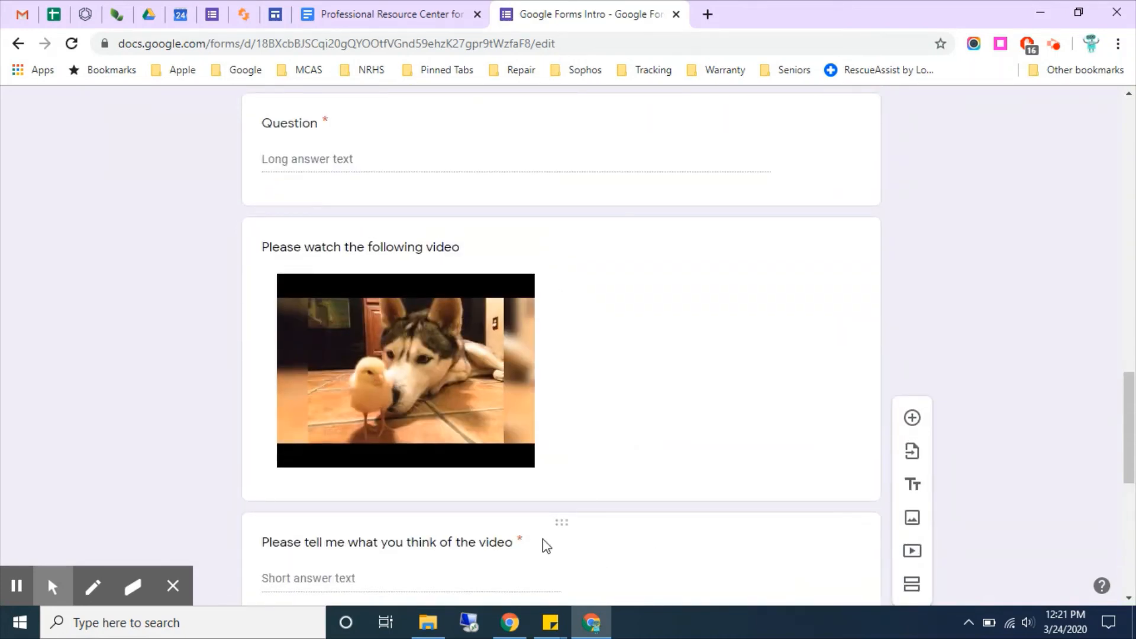
scroll(543, 543, down, 5)
scroll(545, 544, down, 3)
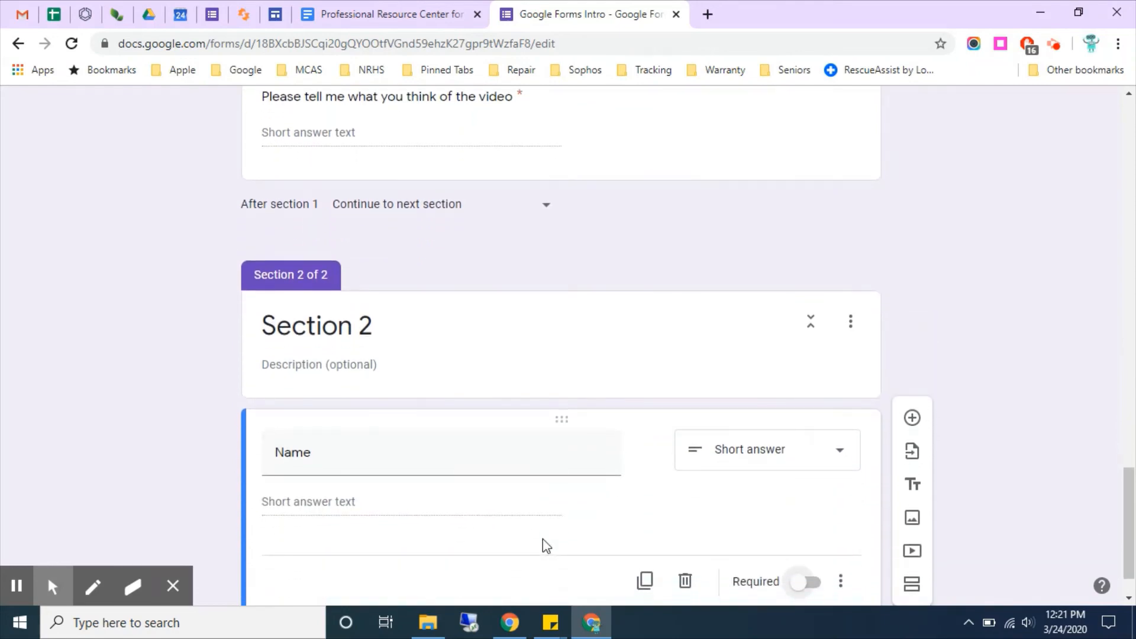
scroll(542, 545, down, 1)
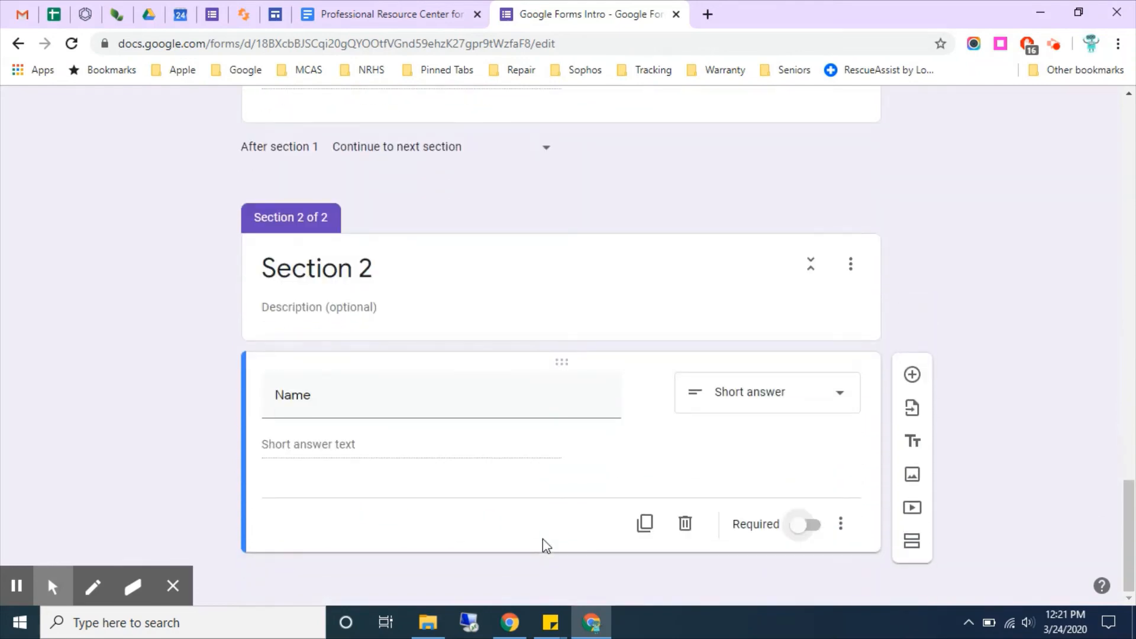
- Add response validation to the Name question in Section 2 and view the available validation types
click(847, 530)
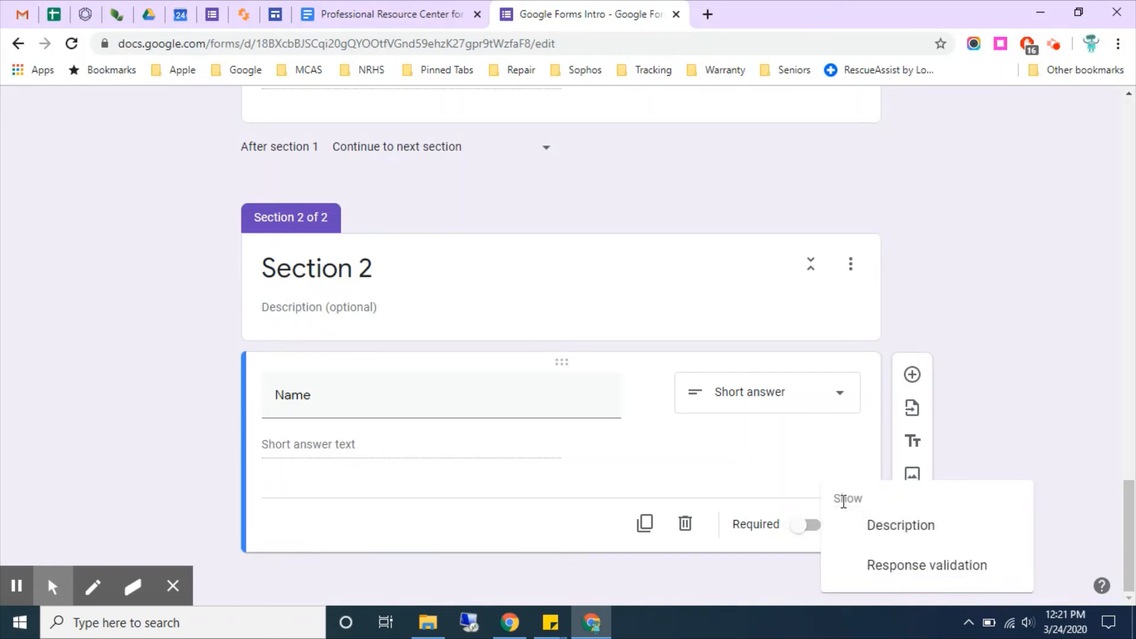
click(860, 568)
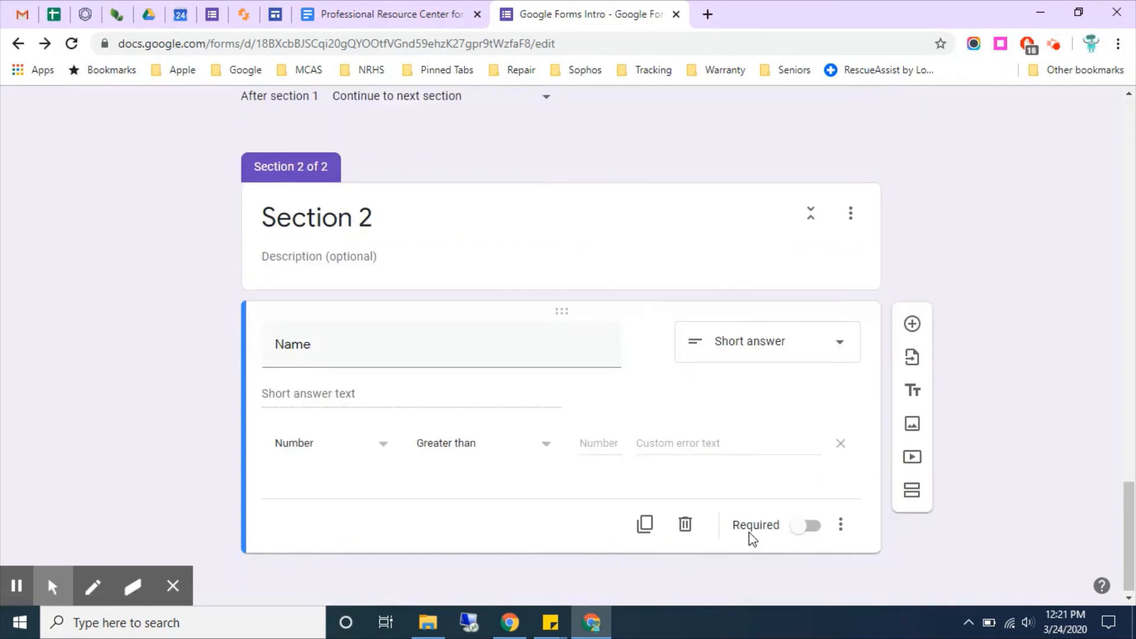
click(341, 456)
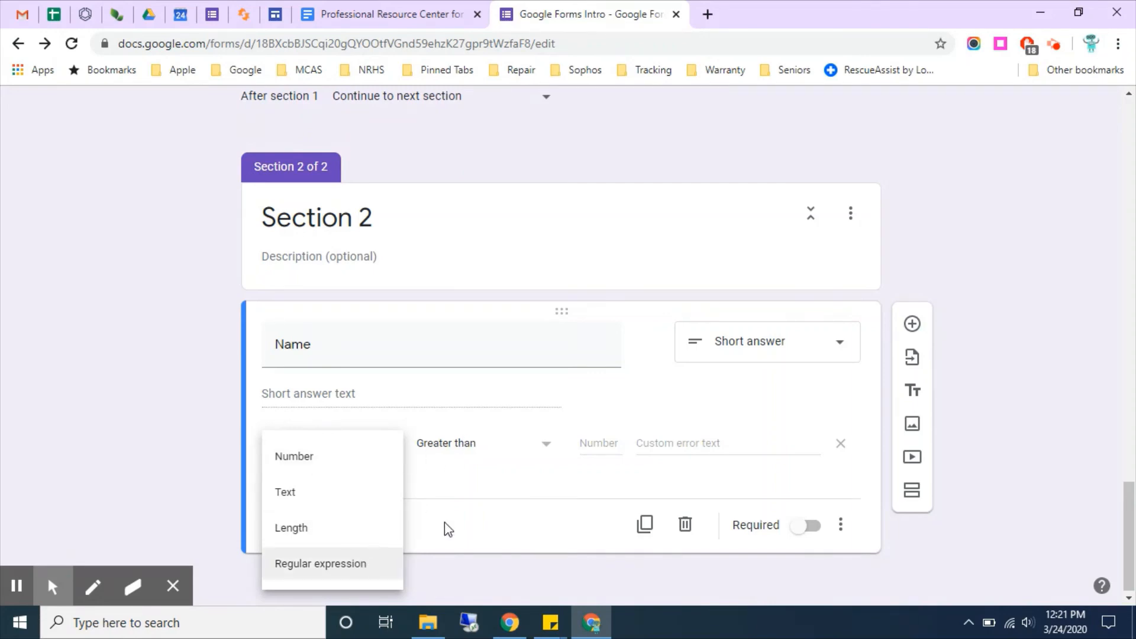
click(479, 513)
- Check which add-ons are available for the form and open its theme options
scroll(478, 514, up, 20)
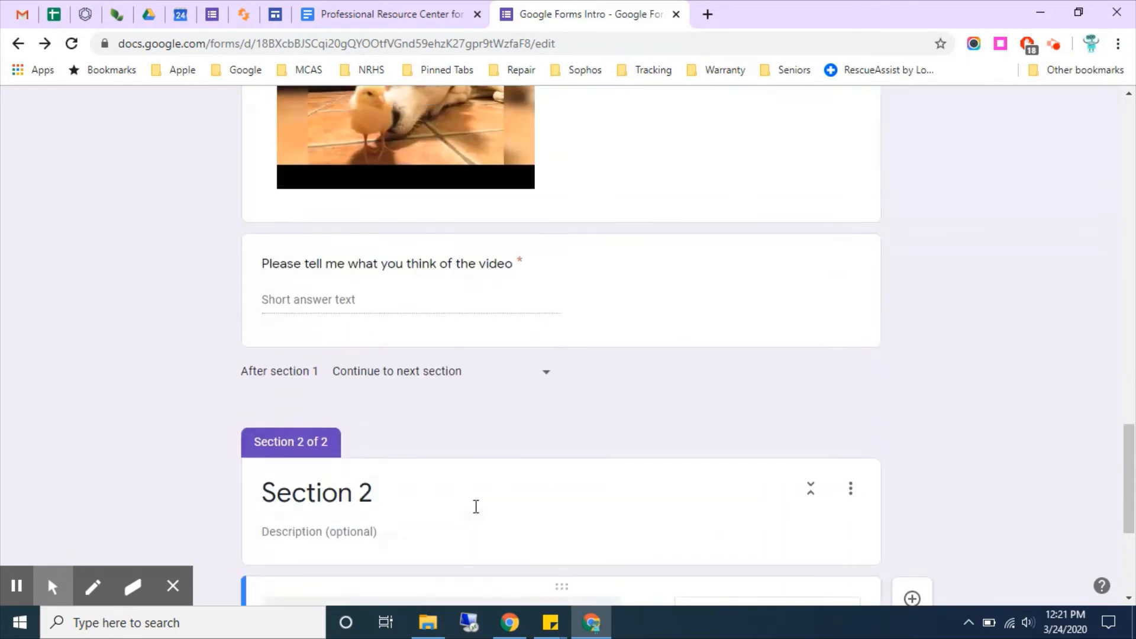
scroll(478, 514, up, 10)
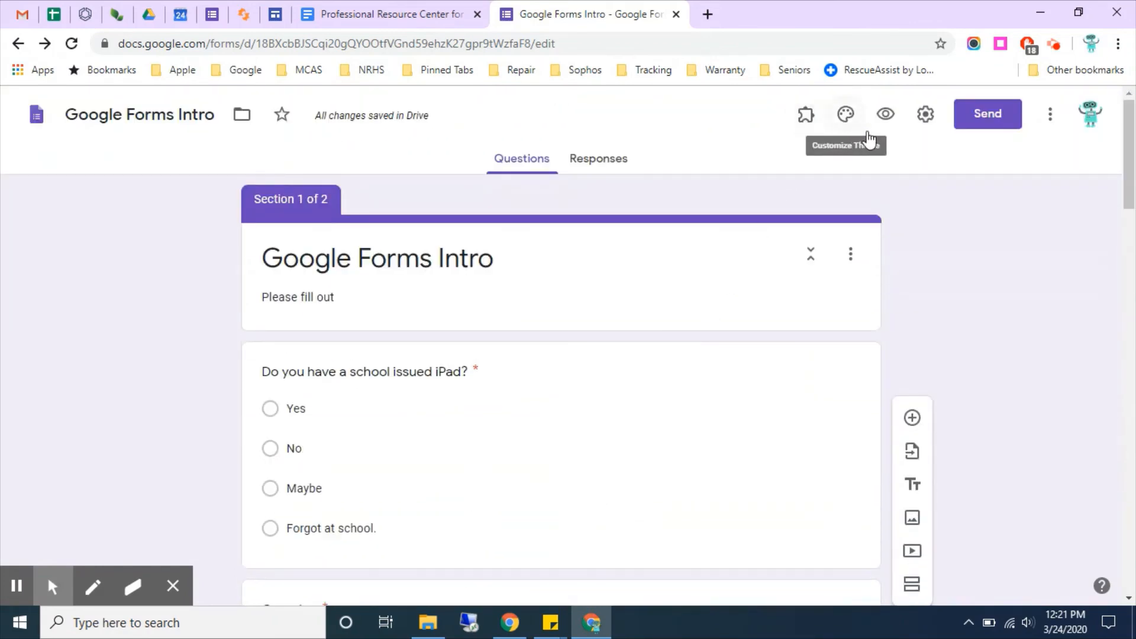
click(807, 118)
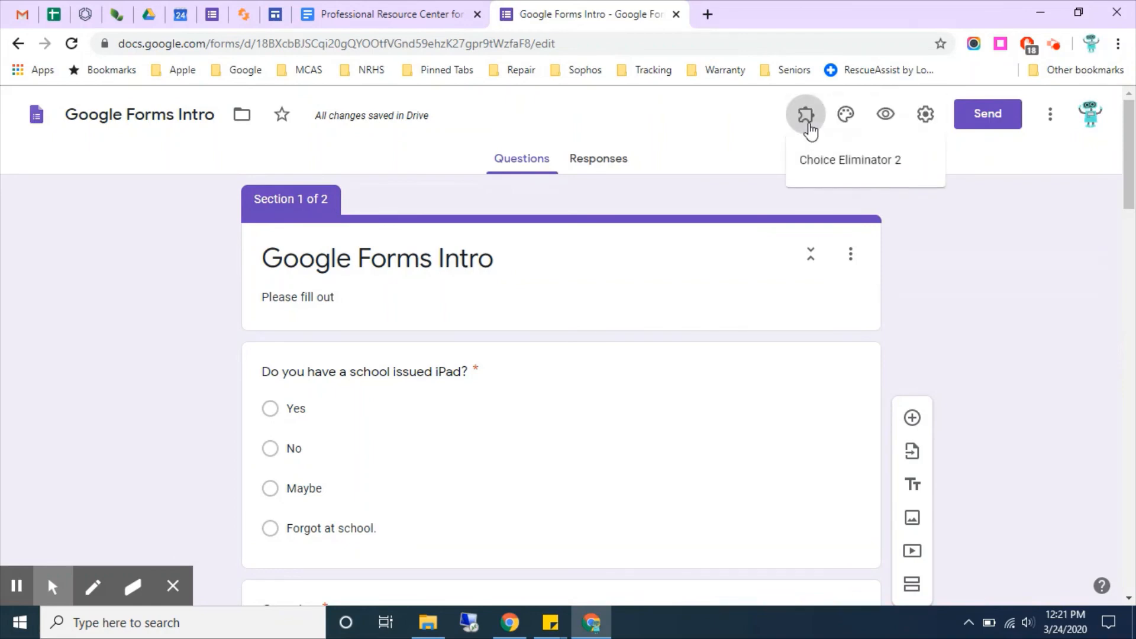
click(847, 121)
click(848, 120)
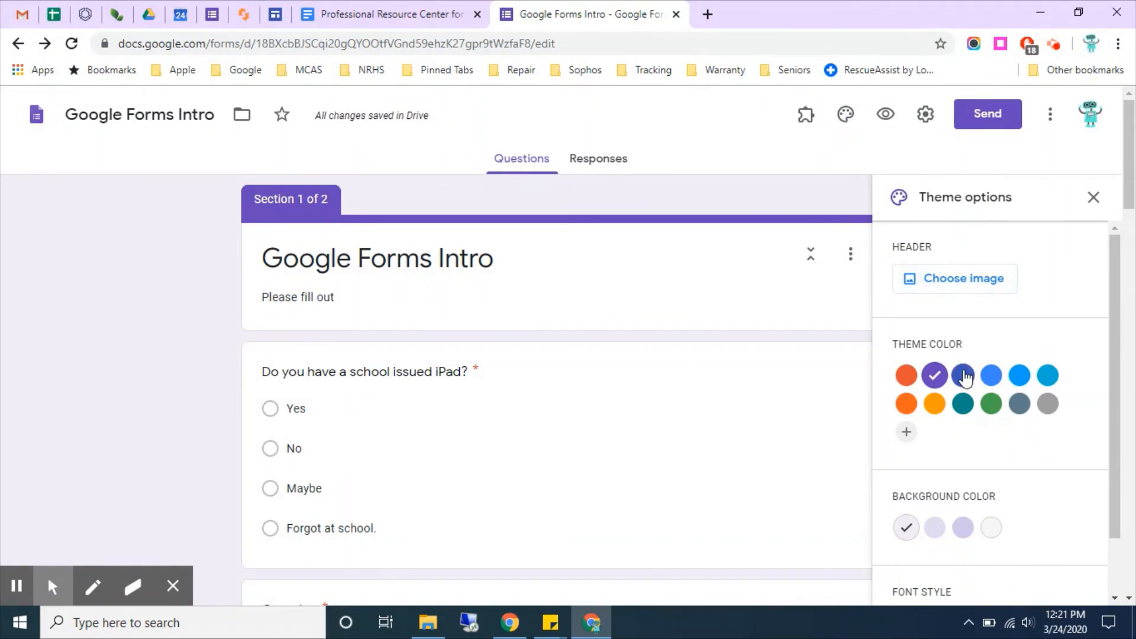
- Preview the form as respondents see it and return to editing it
click(888, 115)
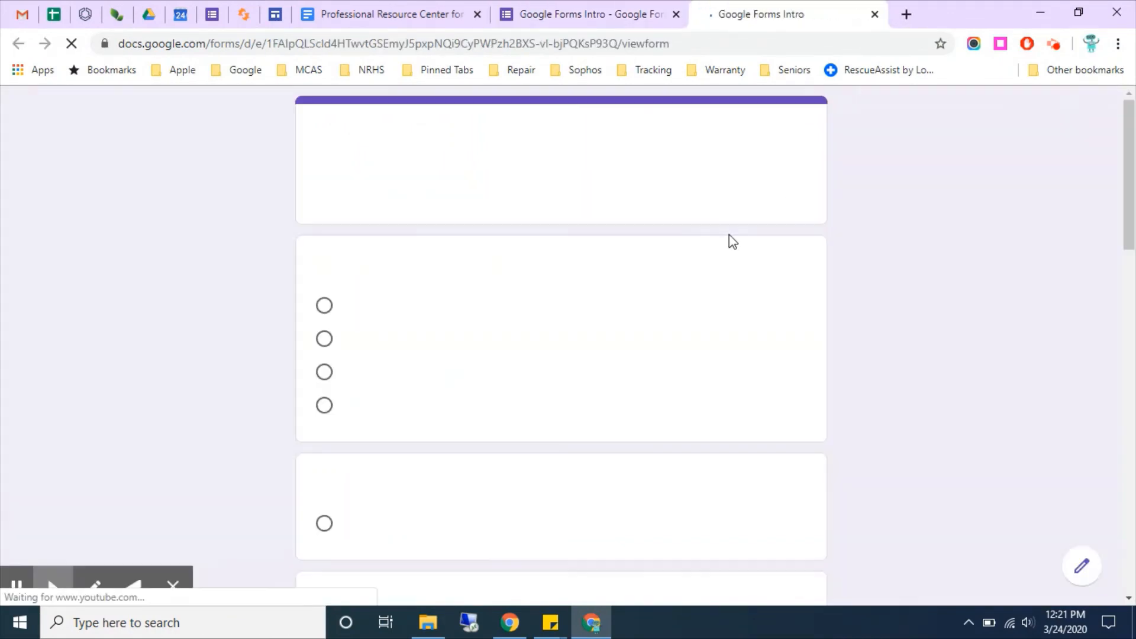
scroll(733, 242, down, 10)
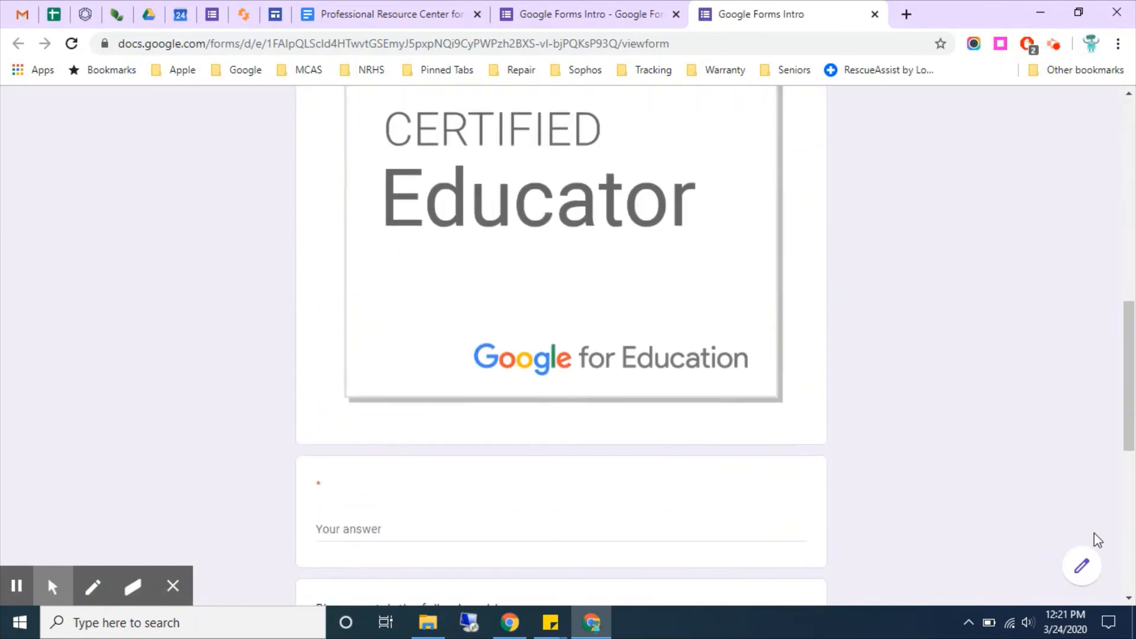
click(1083, 567)
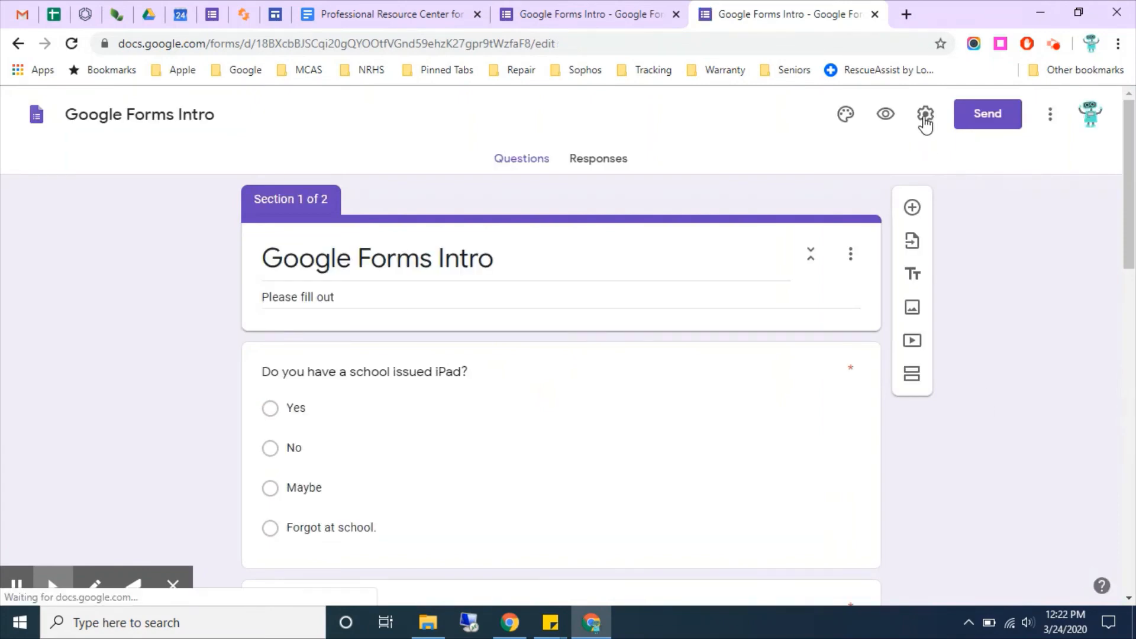
- Review the form's general, presentation and quiz settings and close them without saving
click(925, 115)
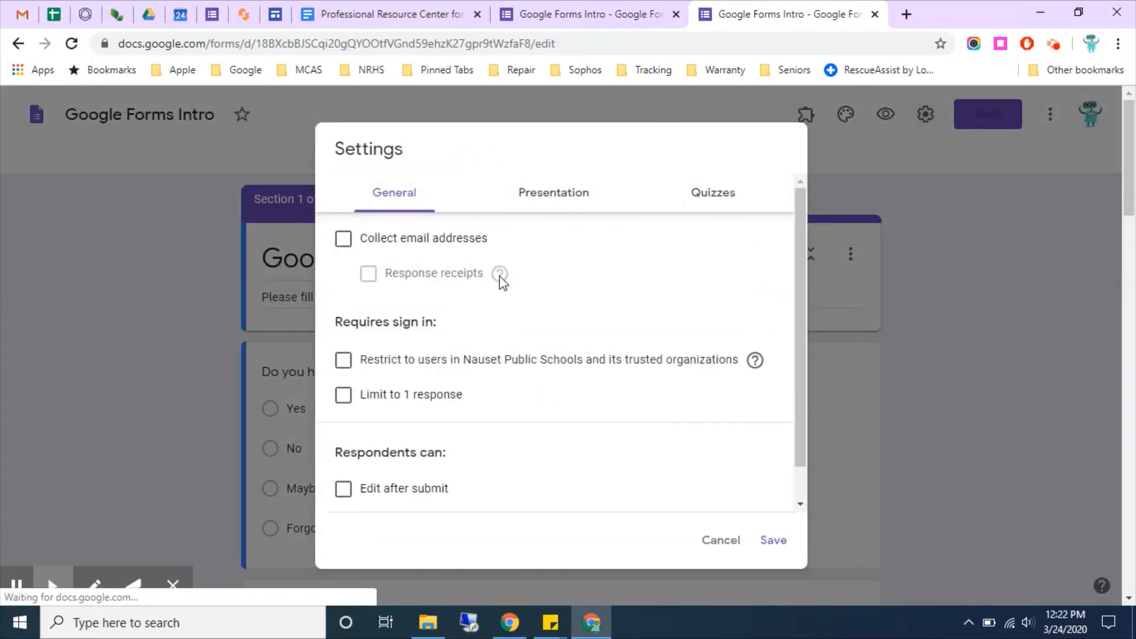
mouse_move(501, 277)
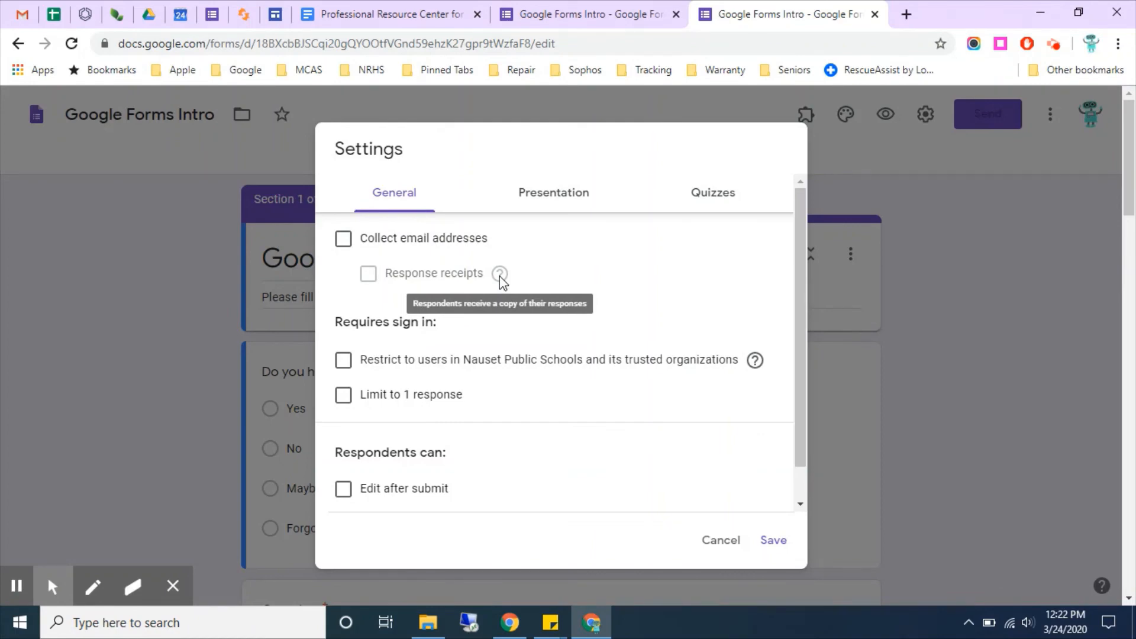
scroll(503, 284, down, 1)
scroll(503, 283, up, 1)
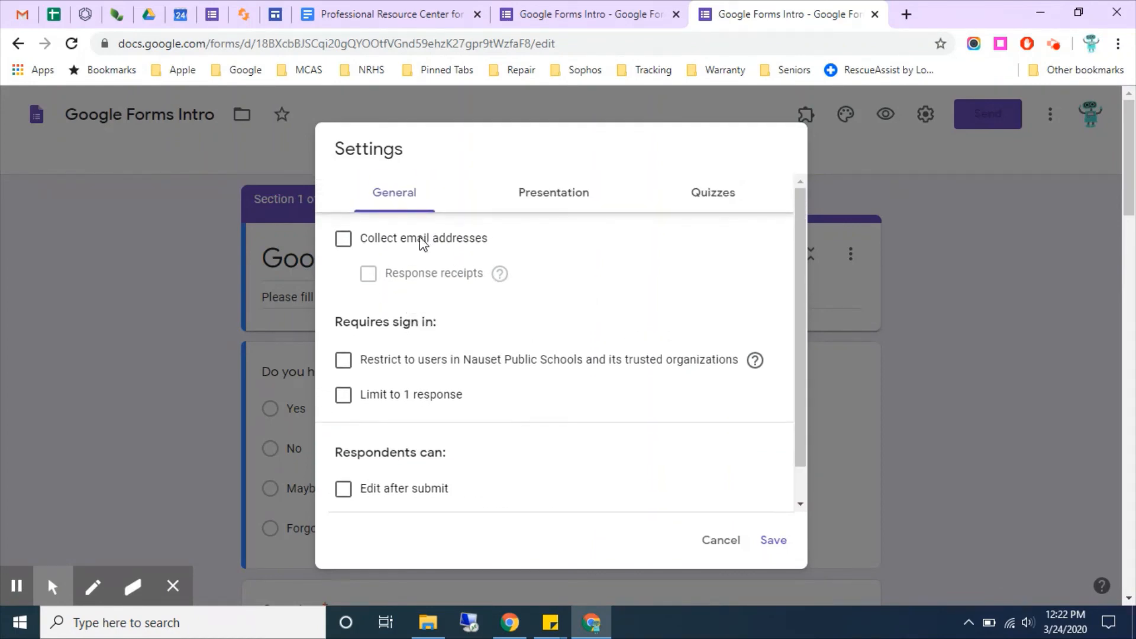
click(533, 201)
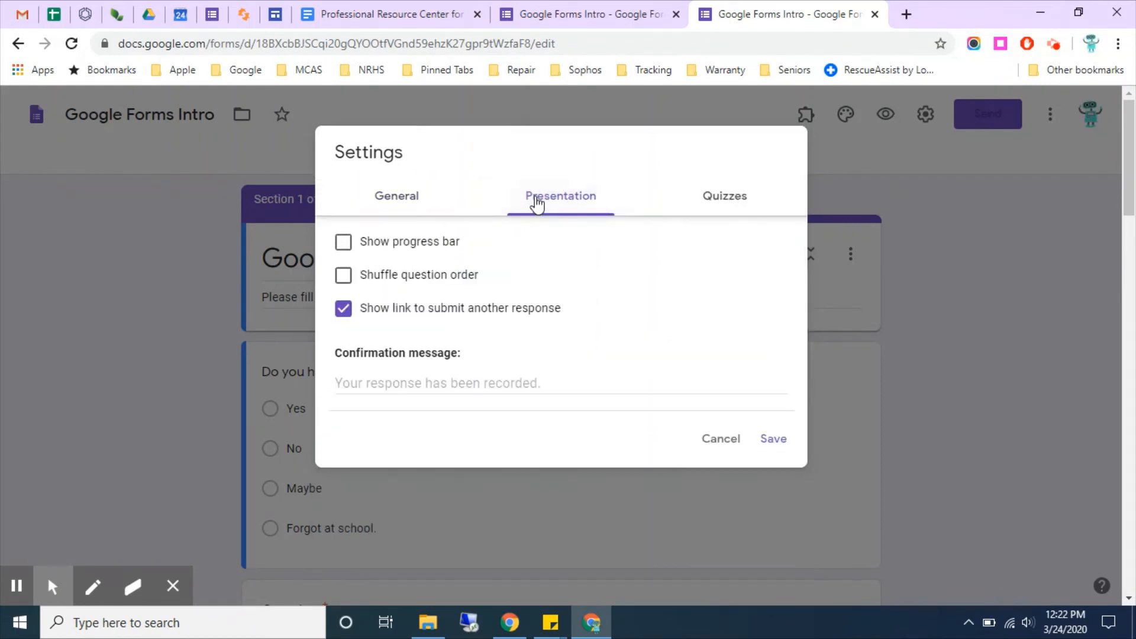
click(699, 207)
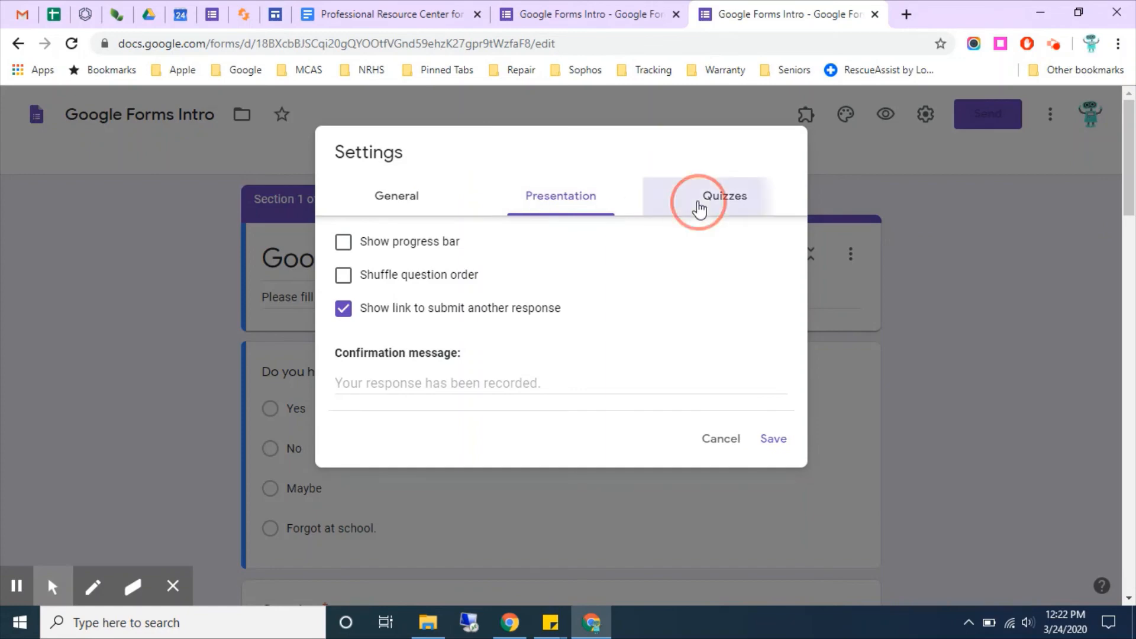
click(733, 552)
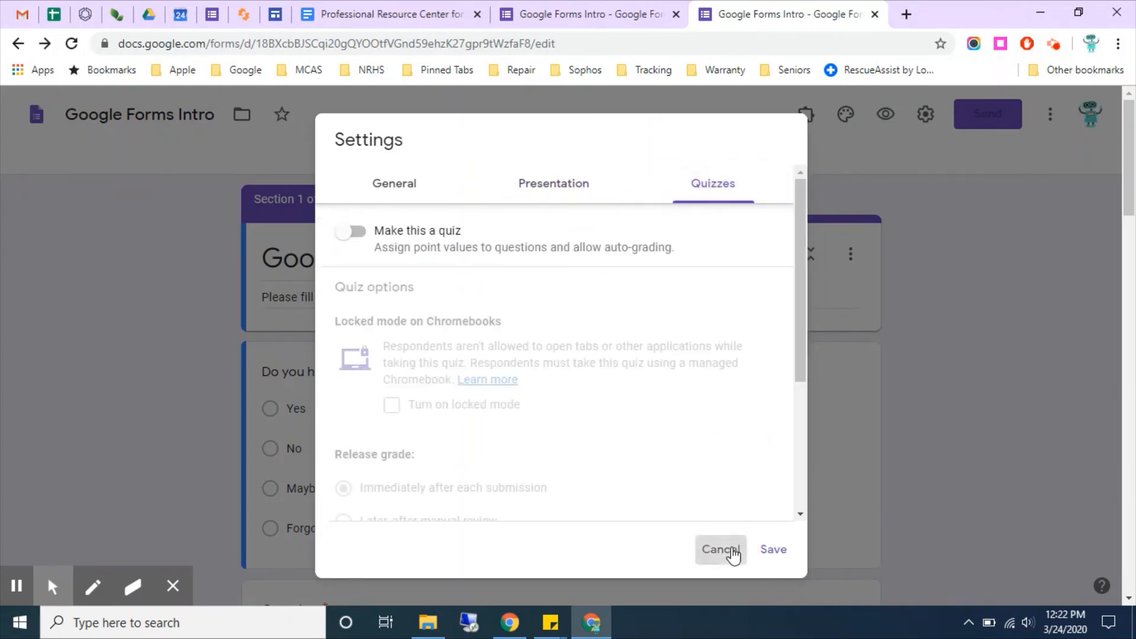